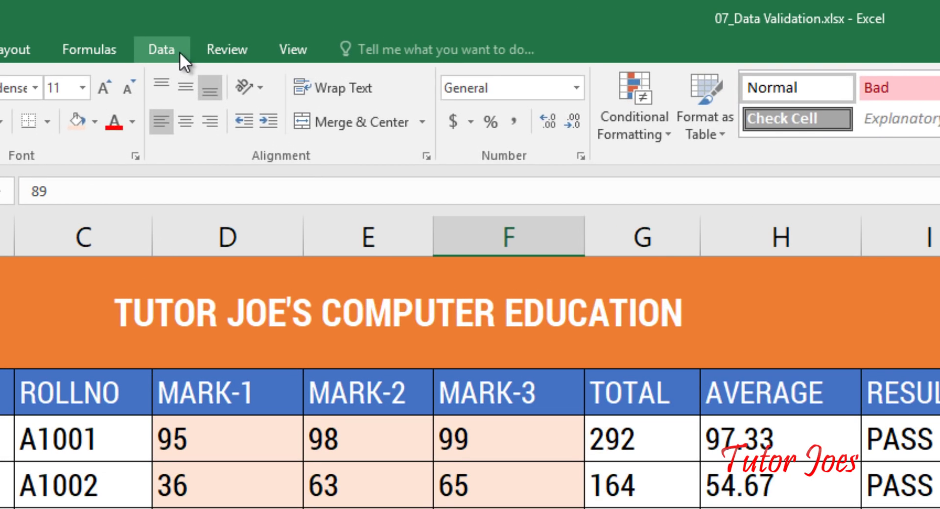
On the marks sheet, show the Data tab tools and list the Data Validation options
click(180, 52)
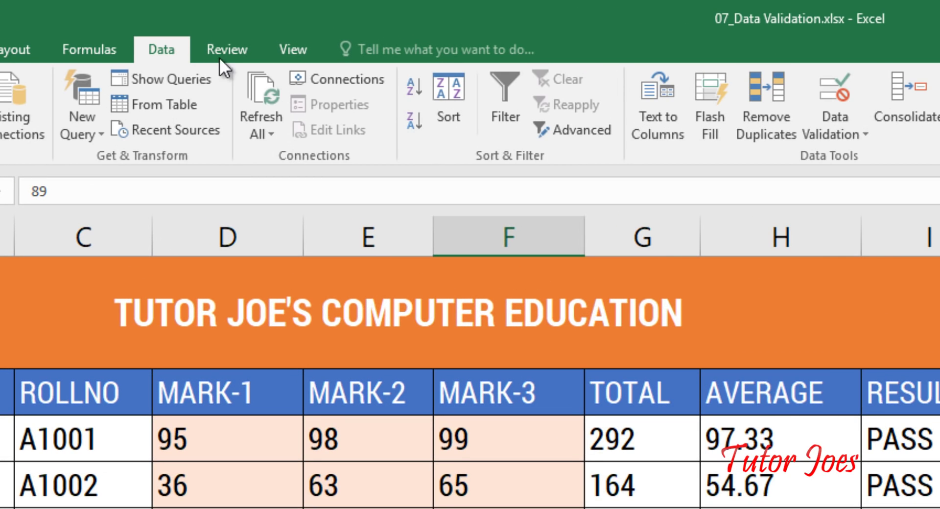
click(856, 134)
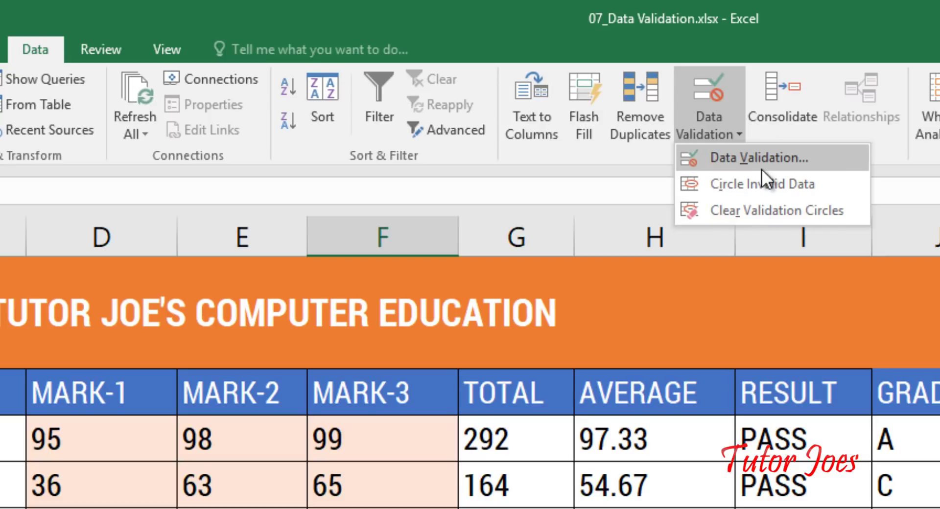
Dismiss the validation menu and select marks D4:F13, checking the invalid entries 555 and 1oo
key(Escape)
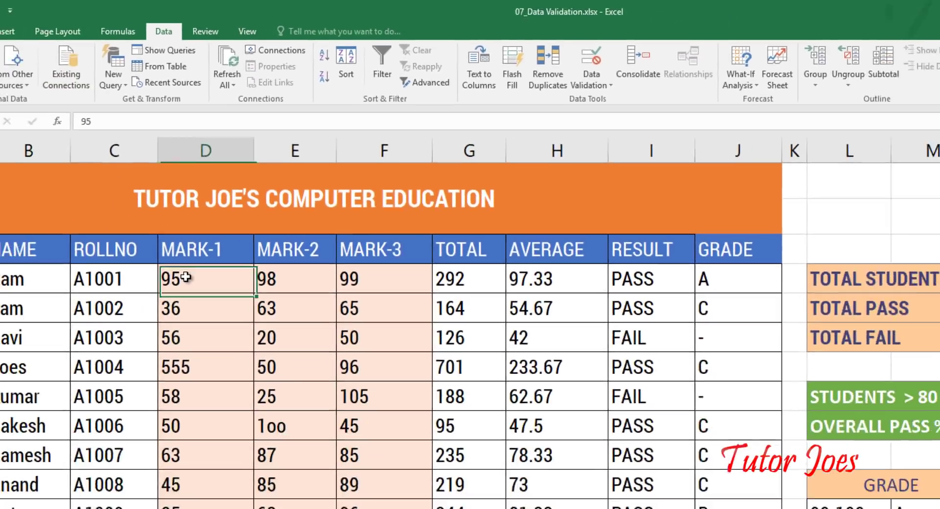
mouse_move(230, 221)
mouse_down()
mouse_move(306, 395)
mouse_move(372, 434)
mouse_up()
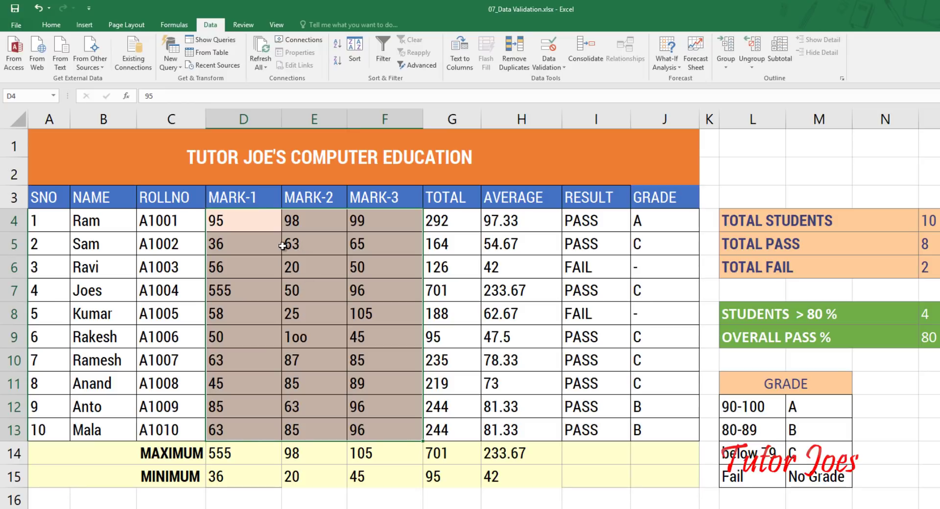
click(225, 292)
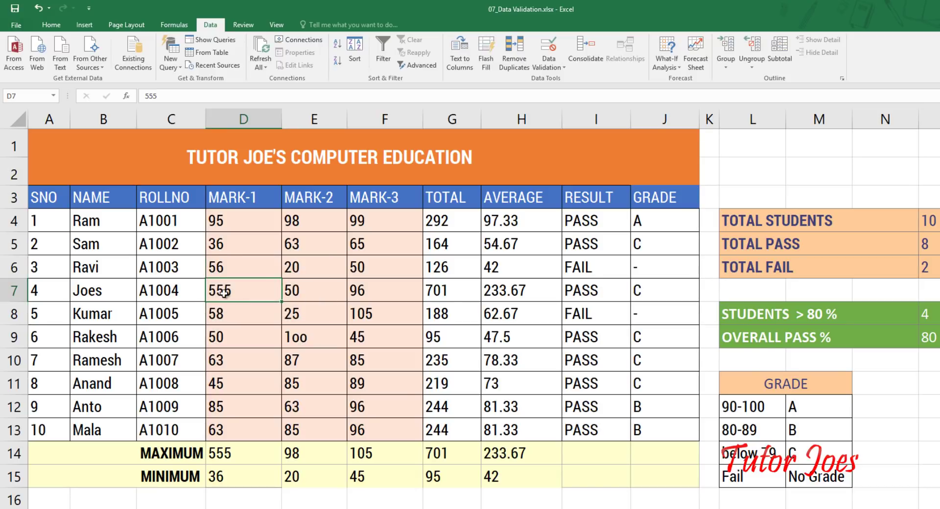
drag(222, 290, 373, 293)
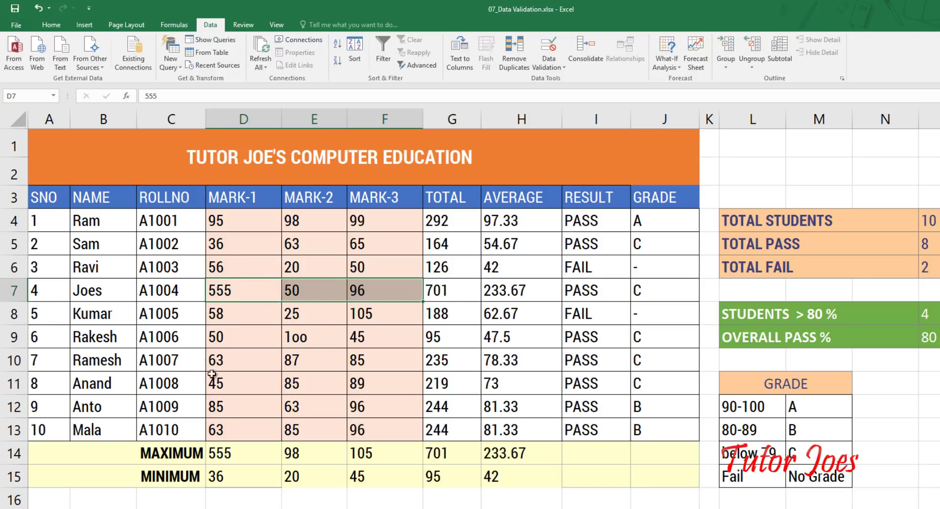
click(306, 336)
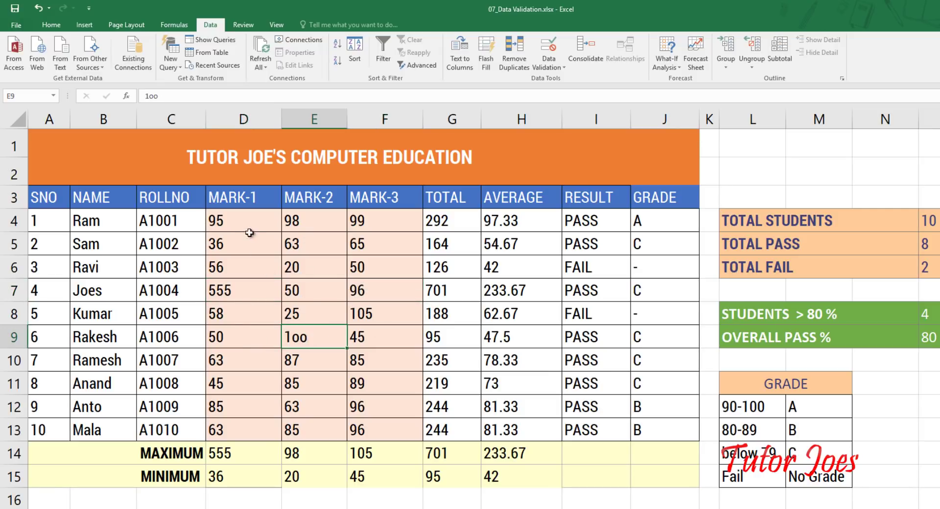
drag(242, 222, 389, 434)
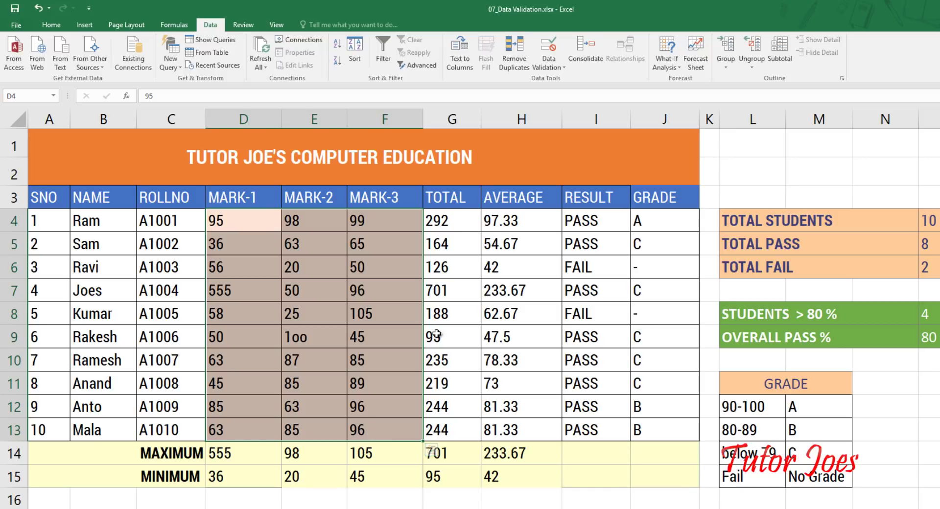
Open Data Validation for D4:F13, review the Input Message and Error Alert tabs, and list the Allow types
click(544, 65)
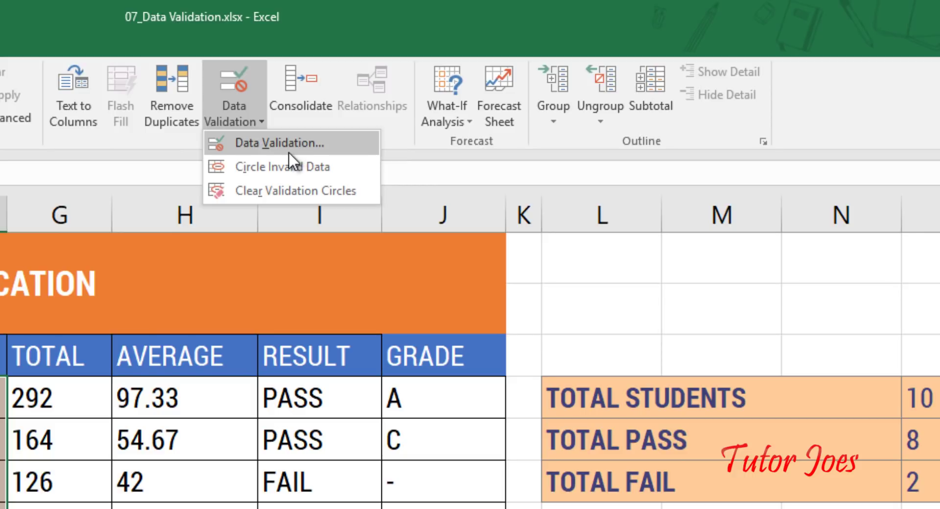
click(281, 147)
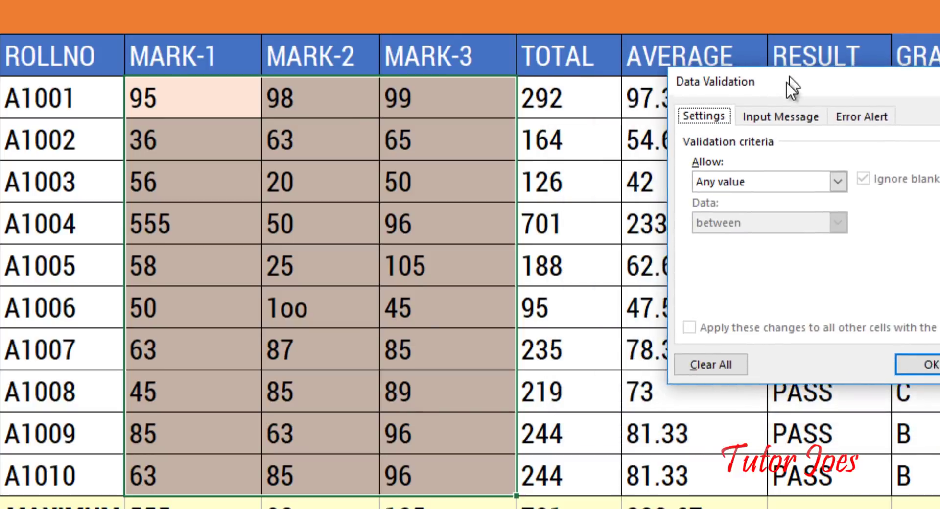
drag(680, 123, 650, 124)
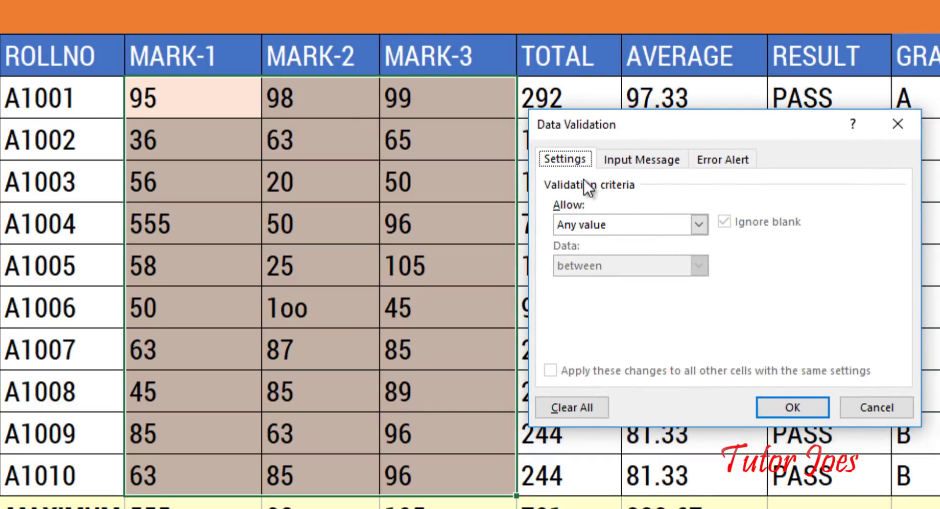
click(636, 159)
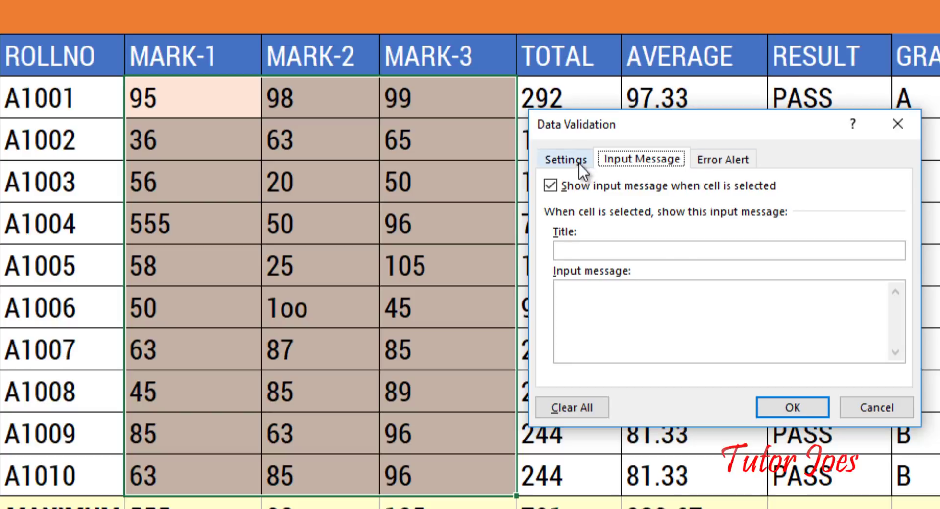
click(566, 161)
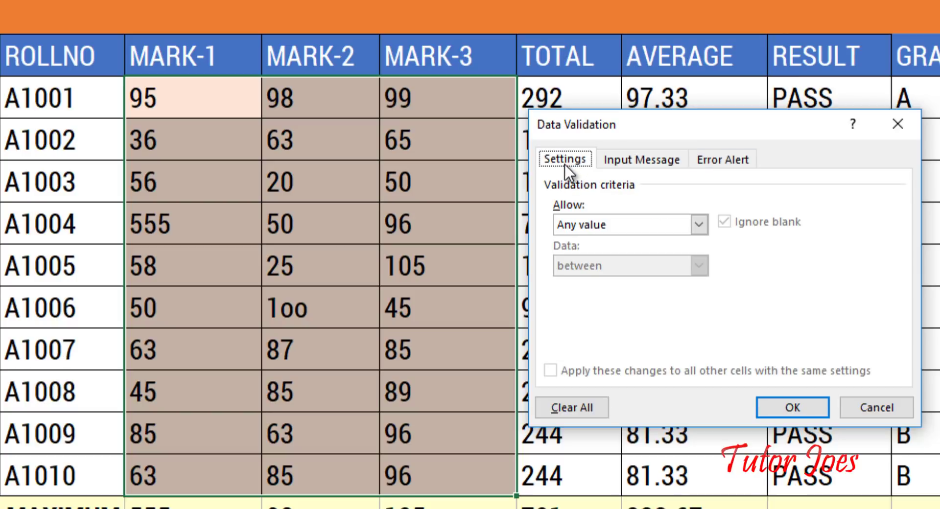
click(638, 160)
click(750, 160)
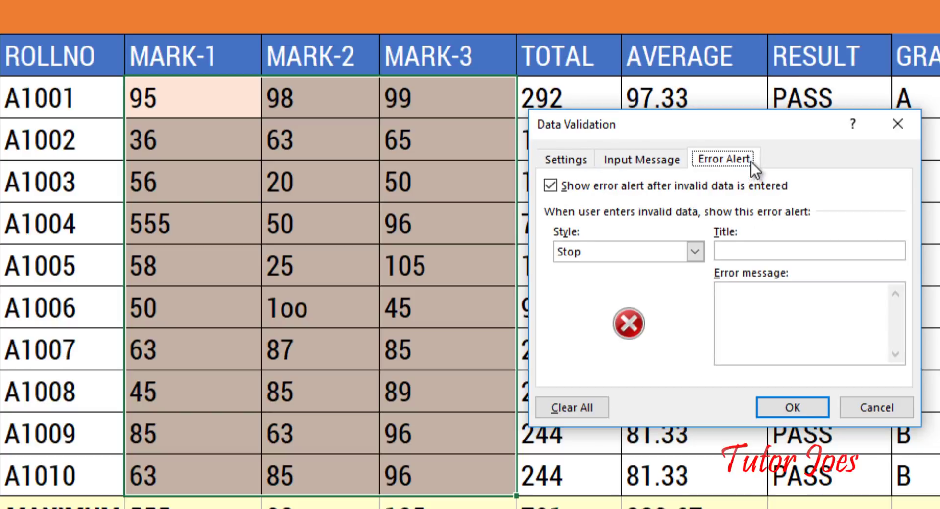
click(568, 161)
click(590, 224)
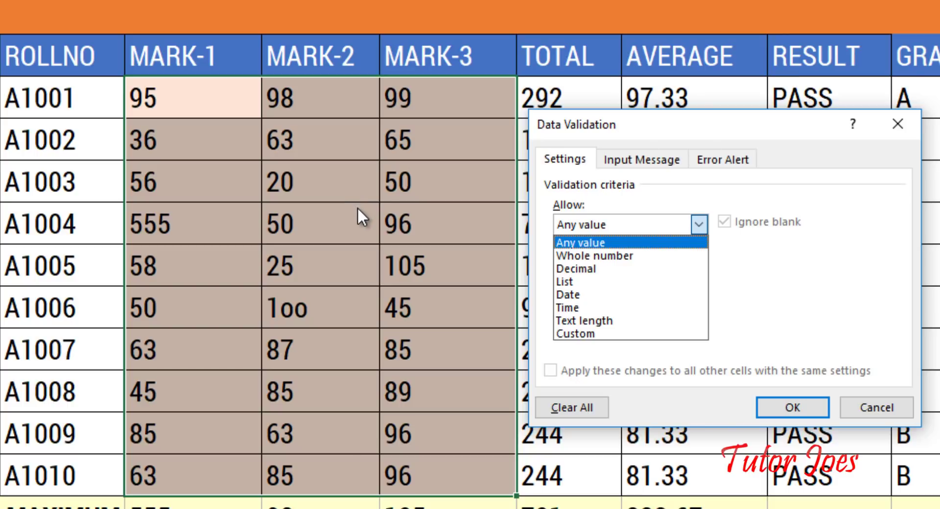
Allow only whole numbers between minimum 0 and maximum 100 in the marks range
click(601, 255)
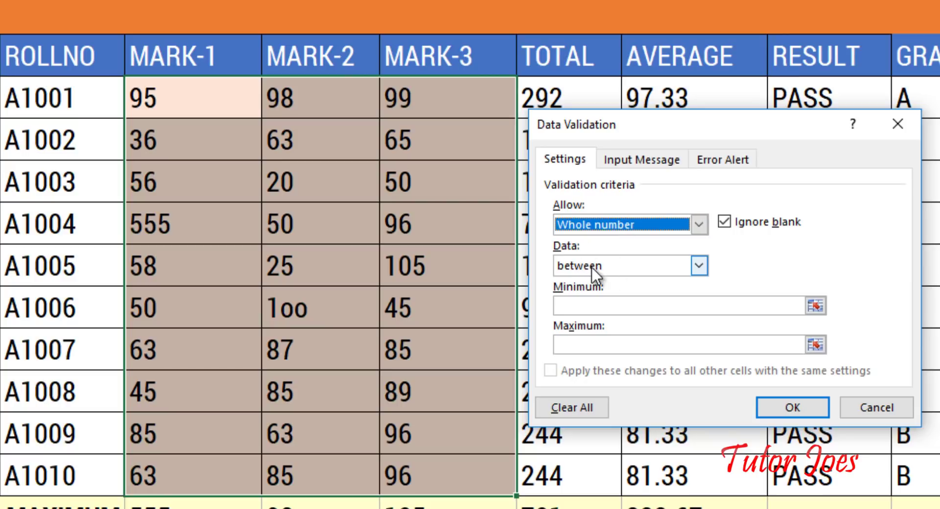
click(611, 301)
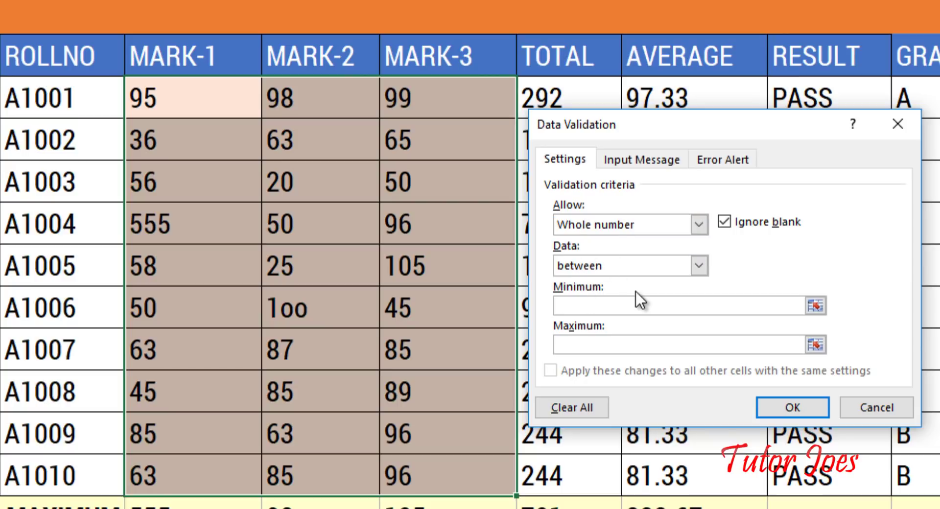
text(0)
click(596, 349)
text(100)
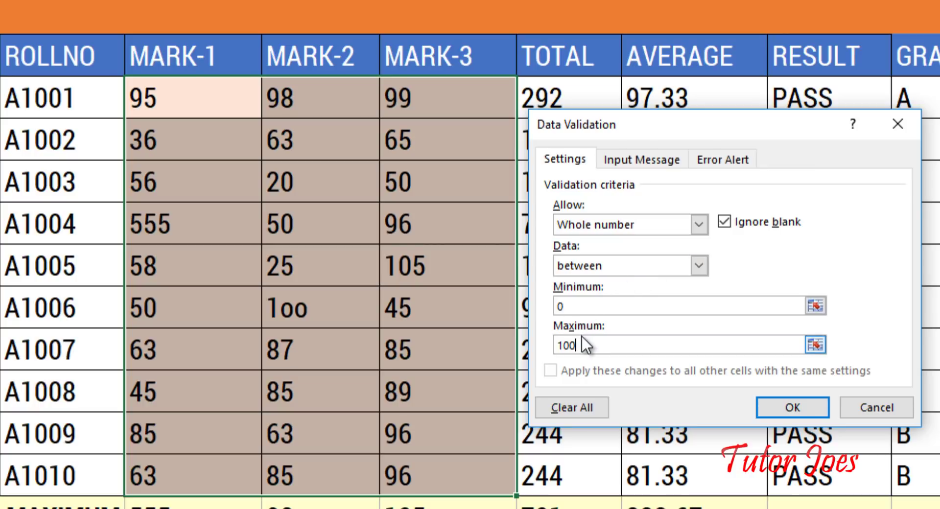
click(626, 156)
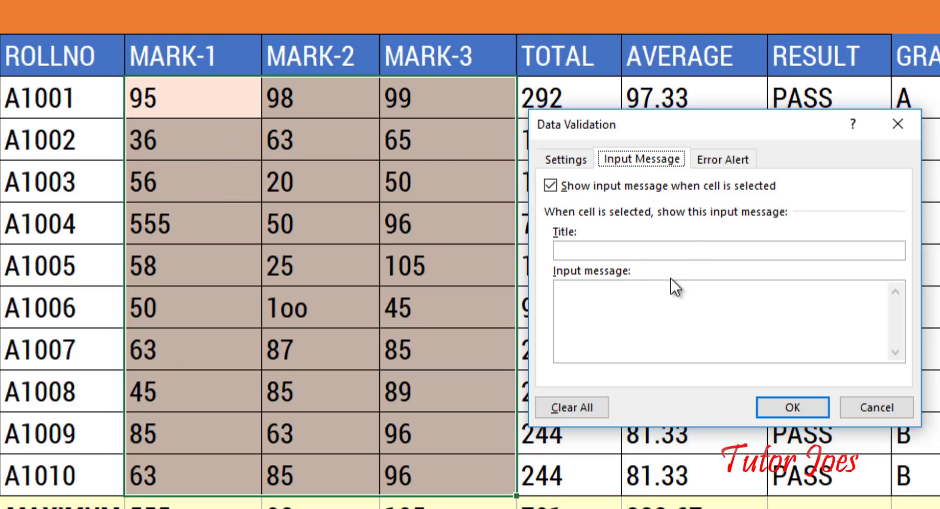
Add the input message title Notes with the text 'Please Enter Marks between 0-100'
click(632, 251)
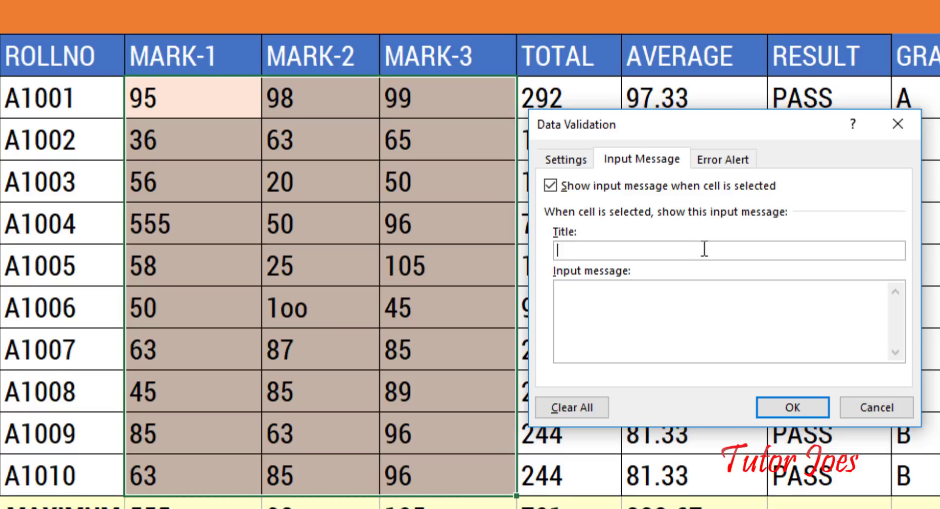
text(Notes)
text(Please E)
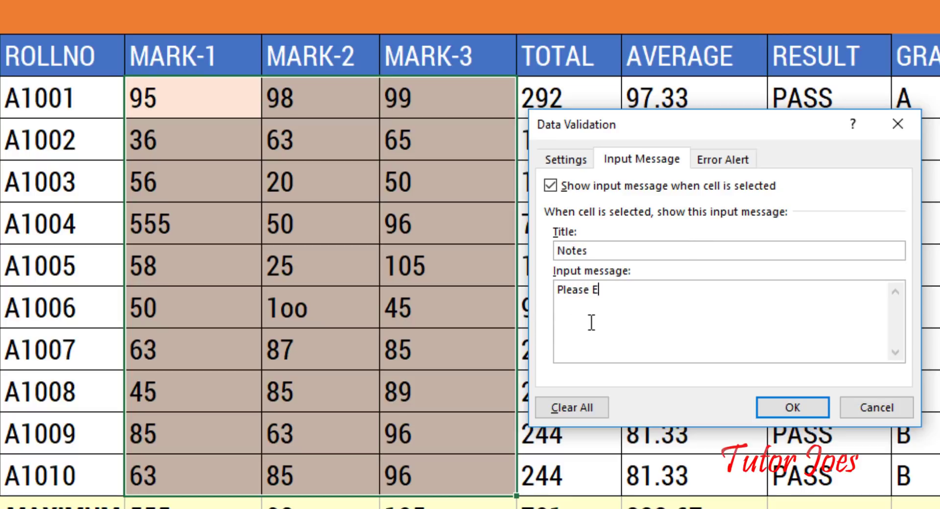
text(nter Maek)
key(BackSpace)
text(er)
key(BackSpace)
key(BackSpace)
key(BackSpace)
text(rks )
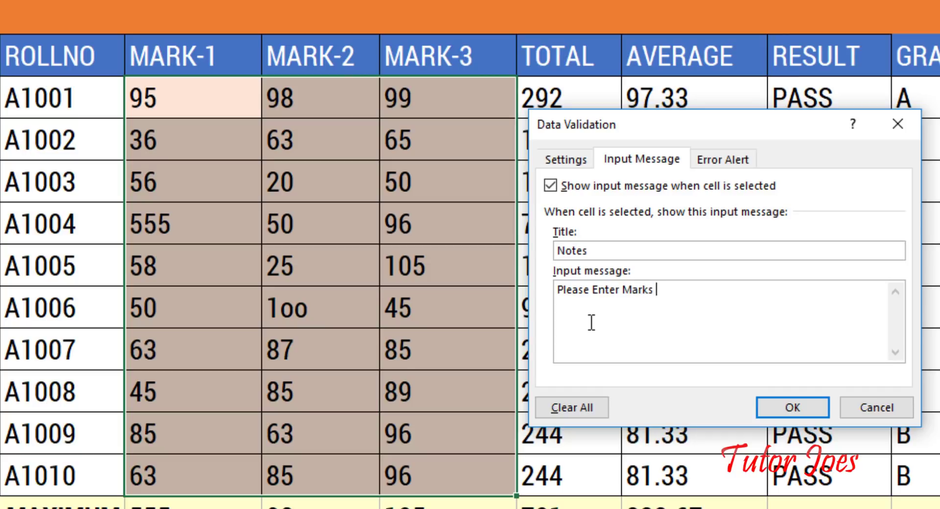
text(B)
key(BackSpace)
text(betweeb)
key(BackSpace)
key(BackSpace)
text(n )
text(1-10)
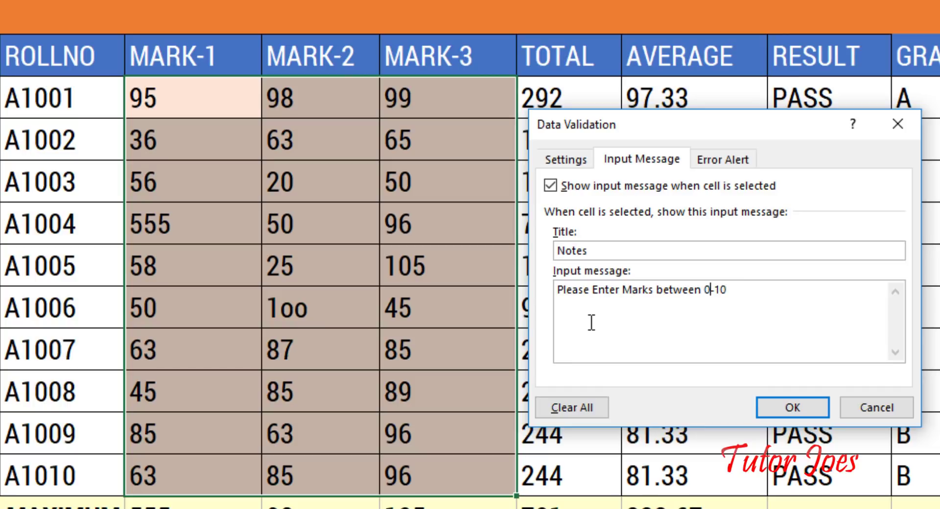
key(End)
text(0)
Start the error alert title and write the message 'You Should Enter Marks From 0-100'
click(716, 160)
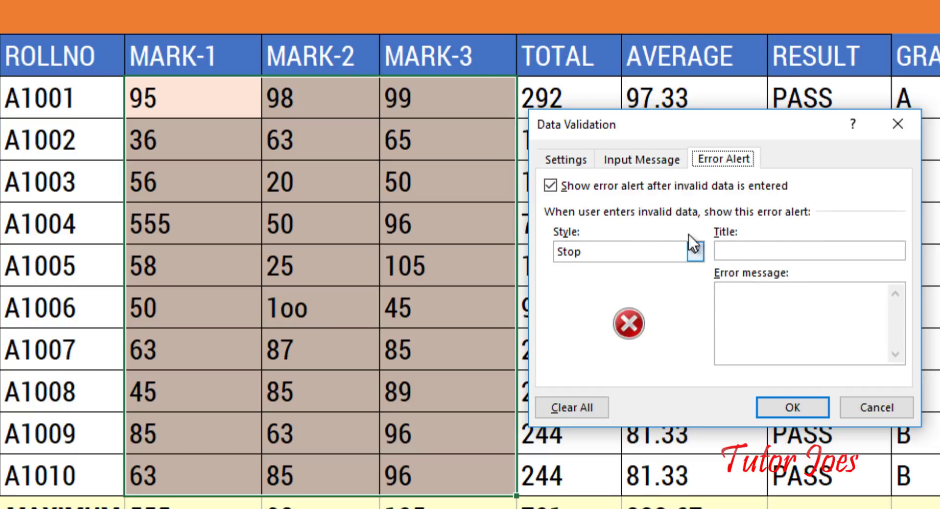
click(765, 254)
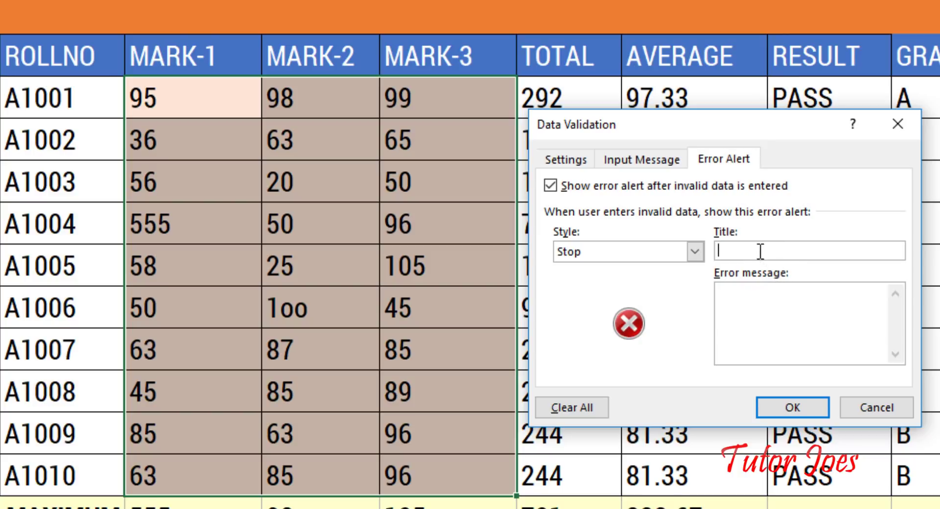
text(Erro)
click(782, 324)
text(You )
text(Sho)
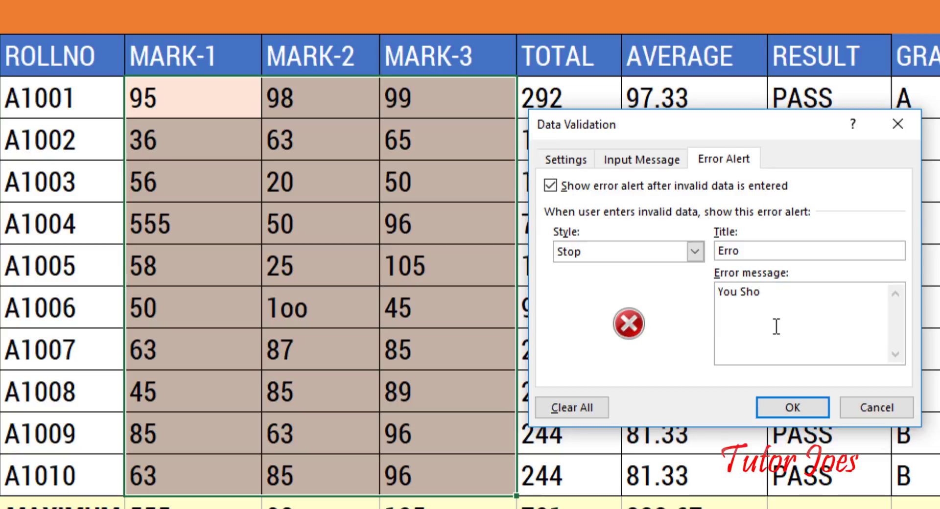
text(iluld Ener)
key(BackSpace)
key(BackSpace)
text(ter Ma)
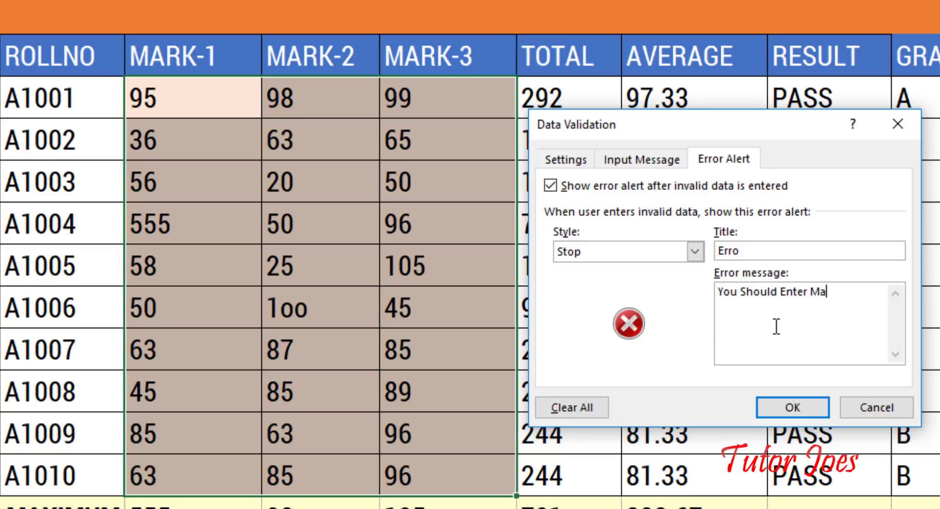
text(rks F)
text(orm)
key(BackSpace)
key(BackSpace)
key(BackSpace)
text(rom 0-)
text(100)
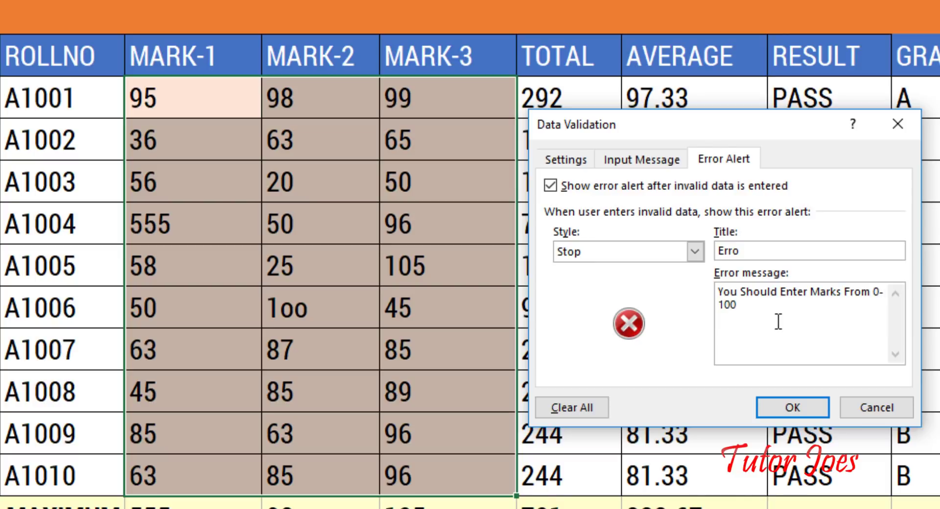
Recheck the input message and complete the error alert title as 'Error'
click(621, 156)
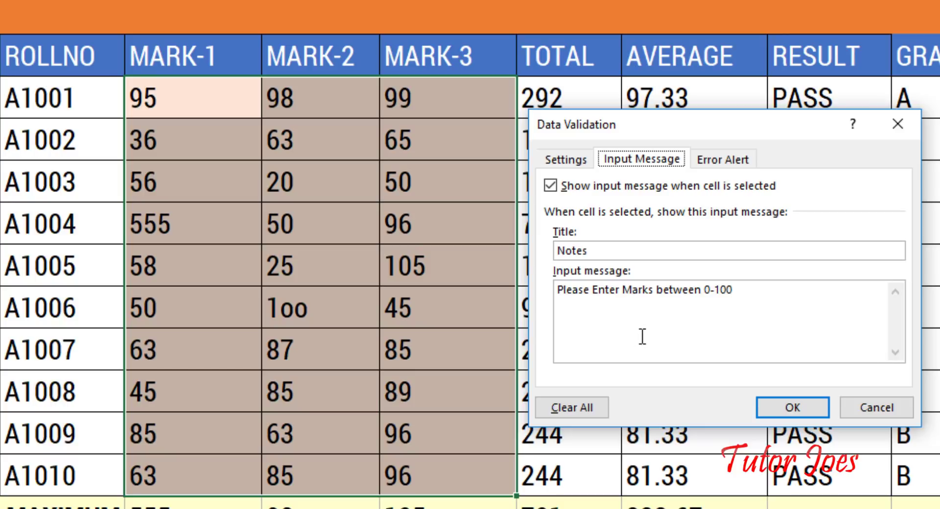
click(722, 159)
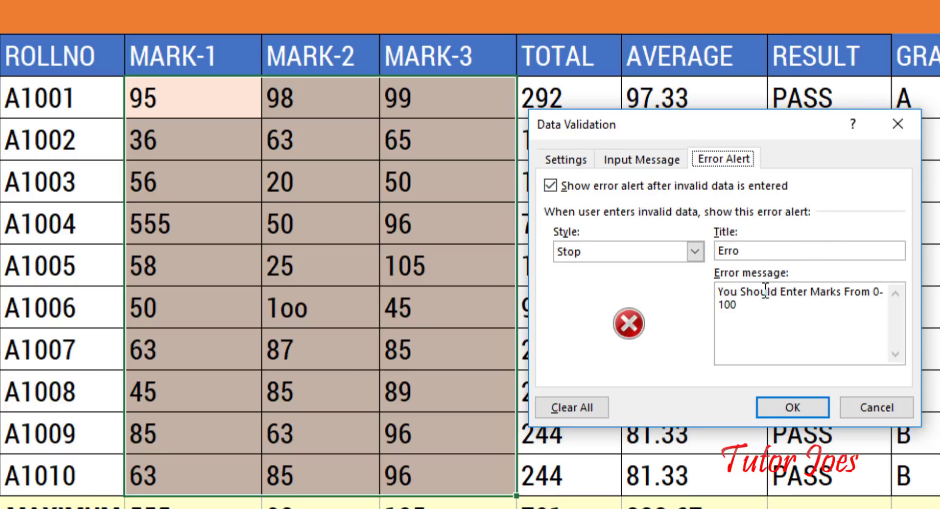
click(753, 254)
text(r)
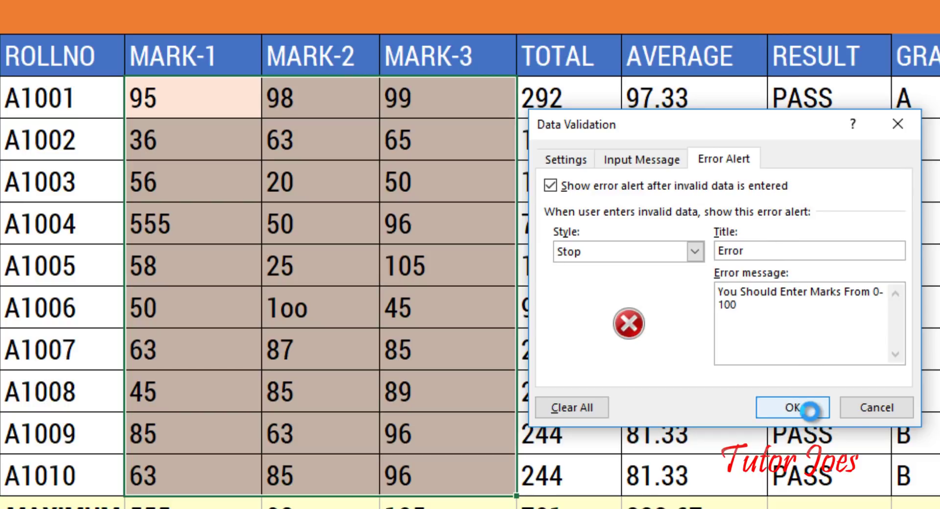
Apply the validation and check the Notes prompt on several MARK-1 and MARK-2 cells
click(810, 409)
click(531, 504)
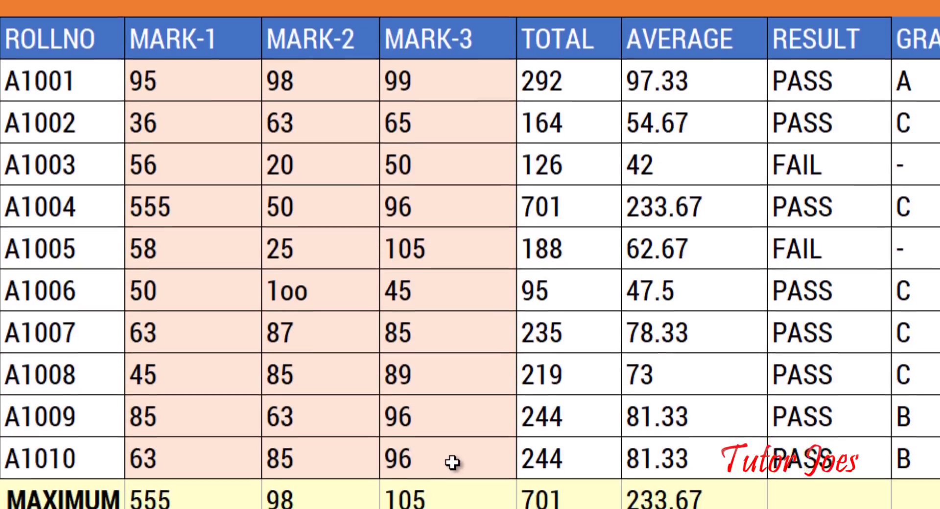
click(453, 482)
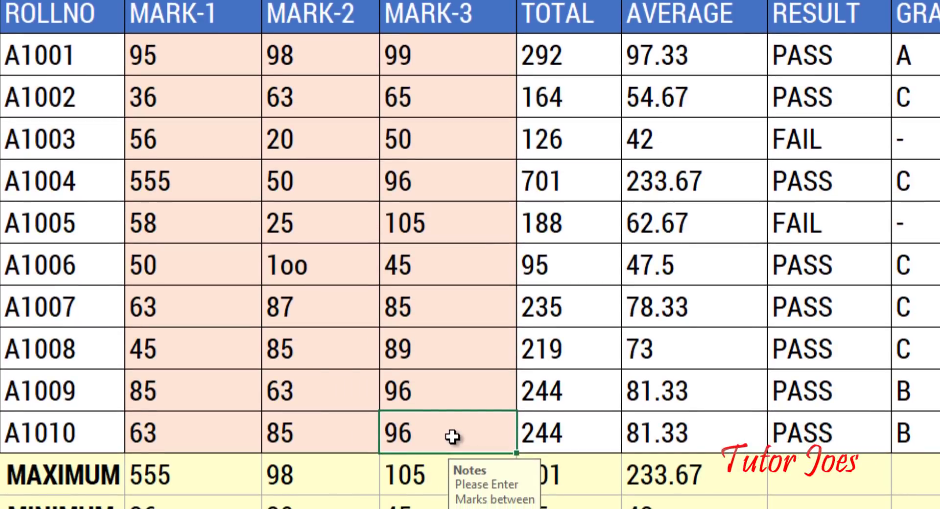
click(210, 96)
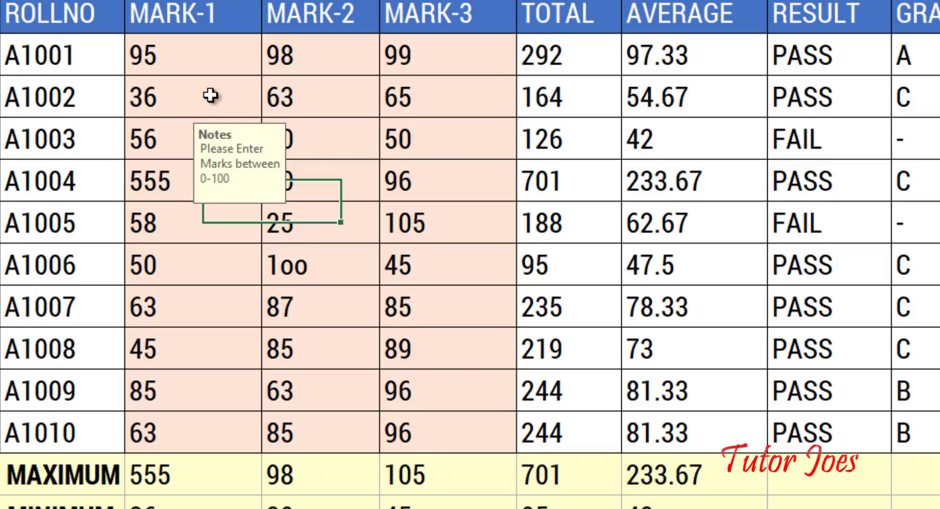
click(357, 185)
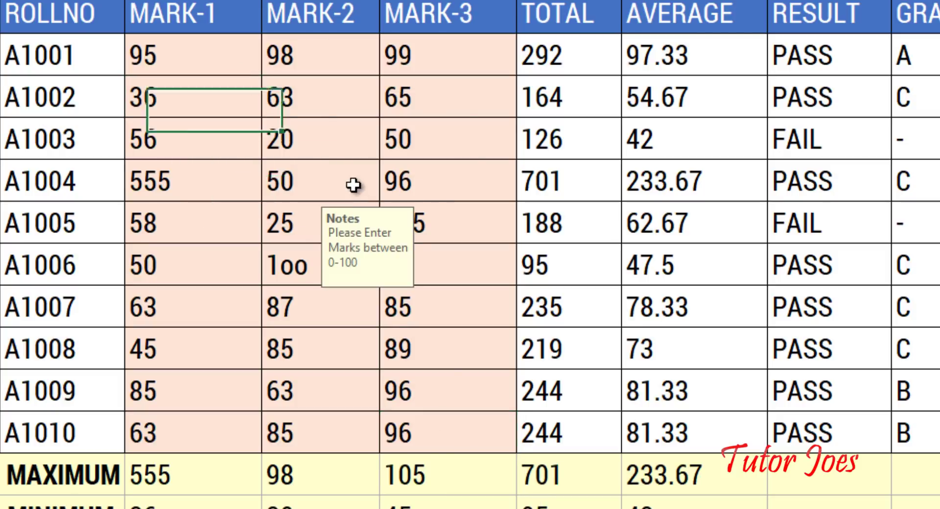
click(211, 246)
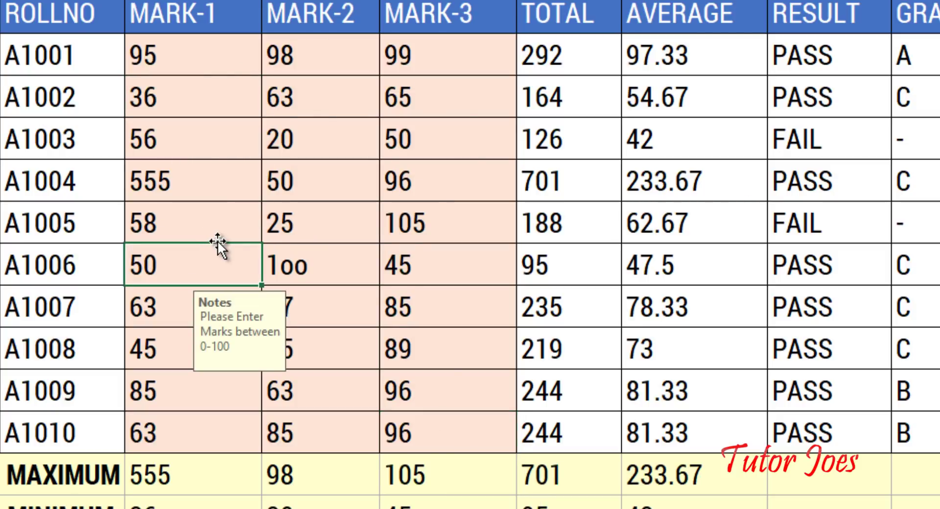
click(198, 183)
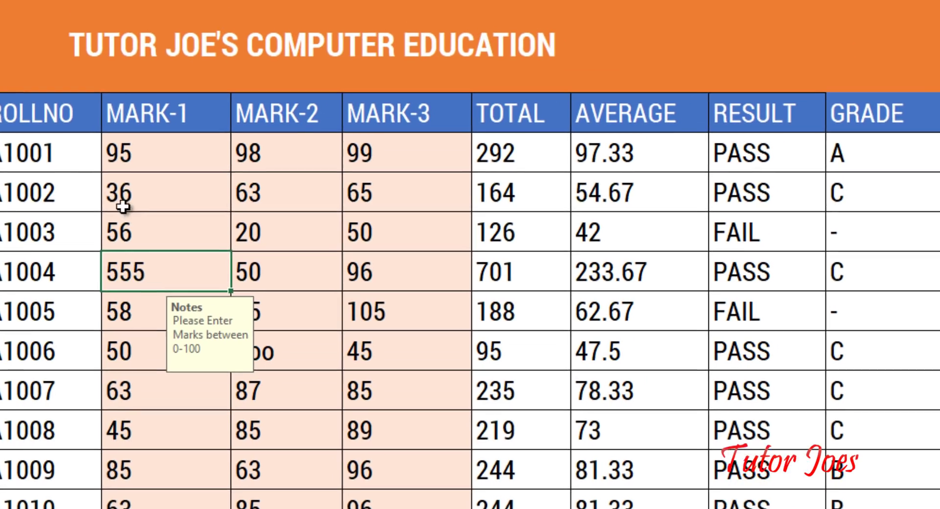
Circle invalid data in the MARK columns, ringing 555, 105 and 1oo in red
mouse_move(115, 321)
mouse_down()
mouse_move(227, 499)
mouse_move(336, 500)
mouse_up()
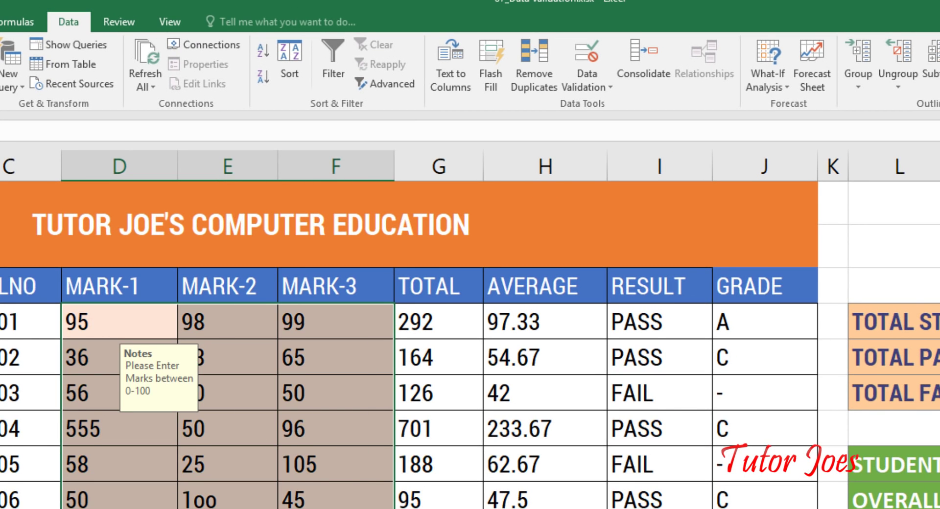
click(587, 88)
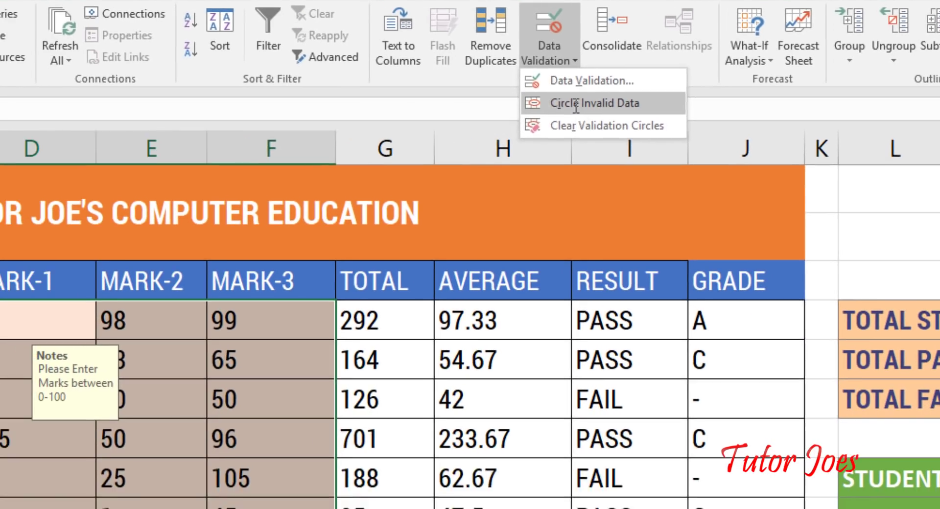
click(437, 140)
click(668, 504)
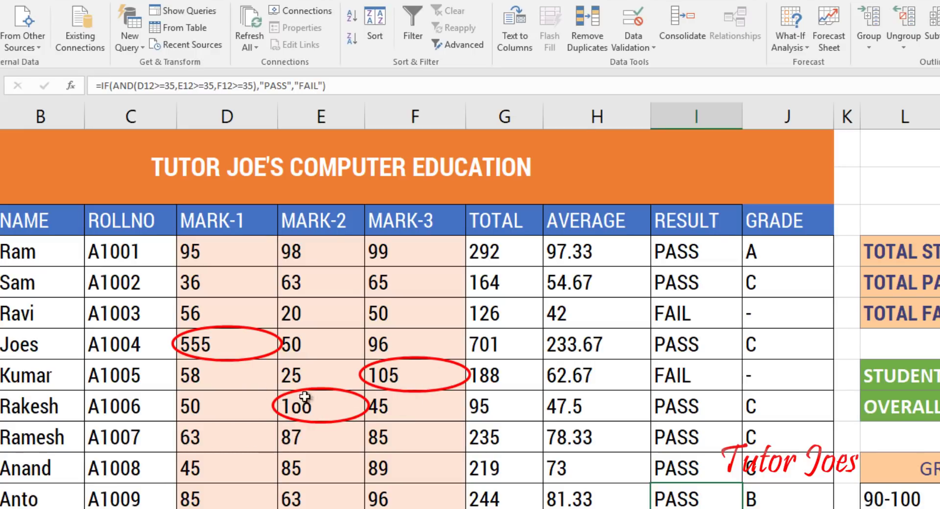
Correct 555 to 55 and clear the red validation circles from the marks
click(209, 344)
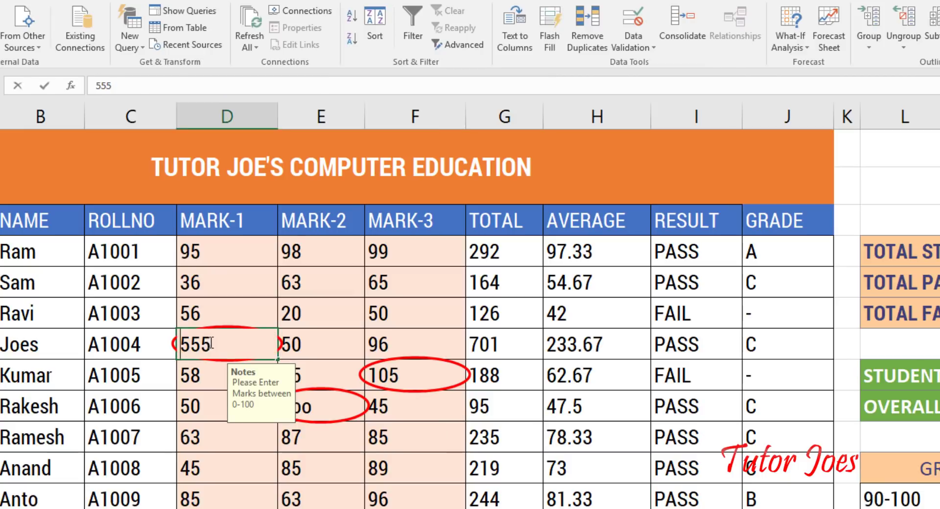
double_click(220, 340)
text(55)
key(Return)
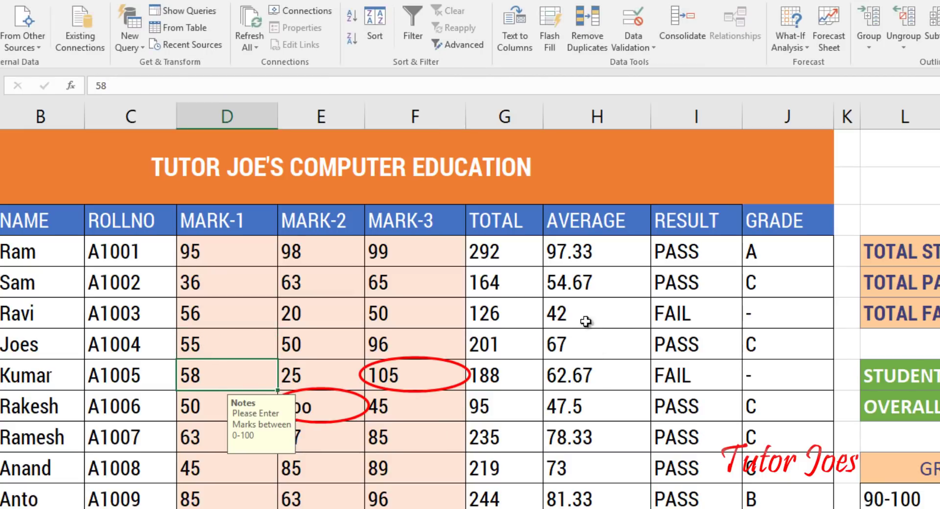
click(320, 406)
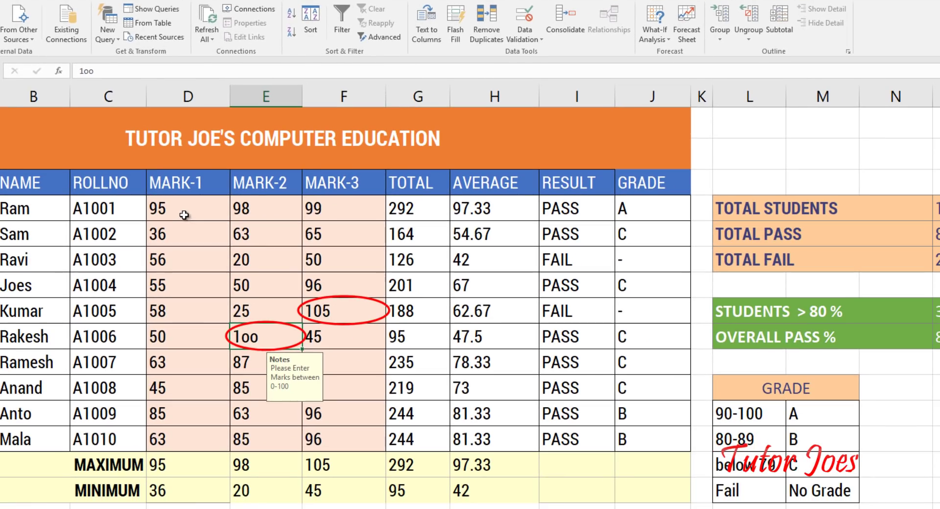
drag(183, 215, 363, 441)
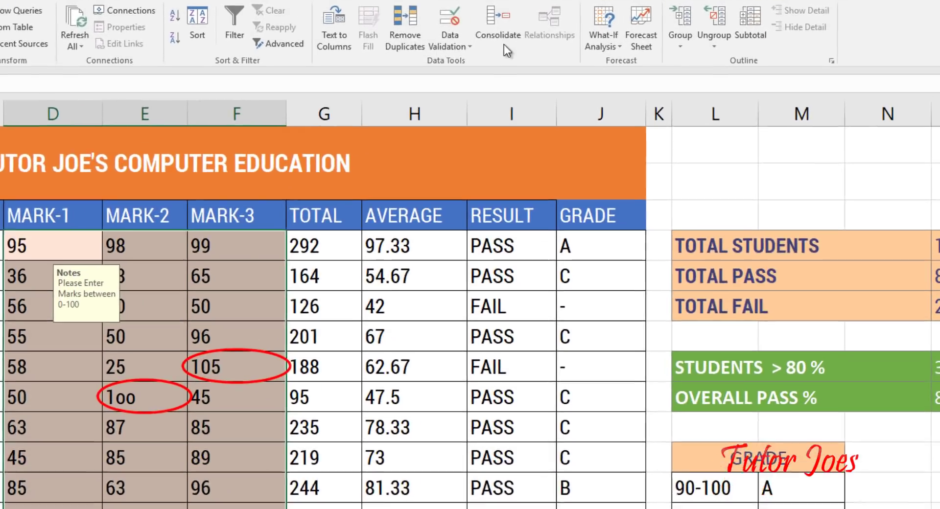
click(525, 36)
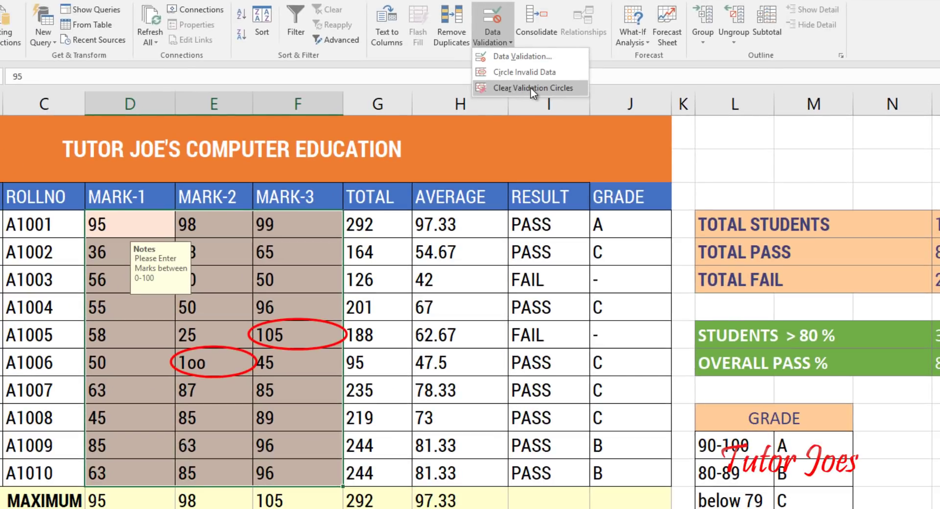
click(531, 88)
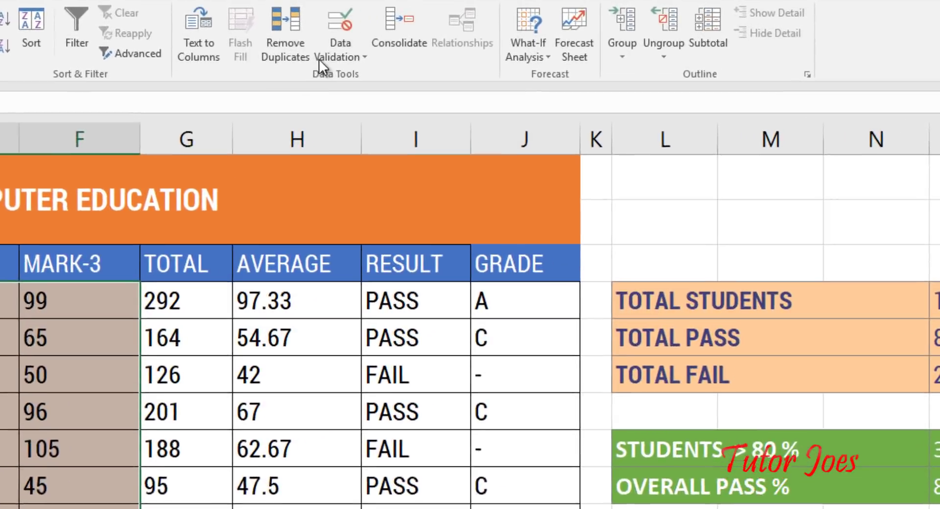
Recircle invalid marks and change both 1oo and 105 to 100
click(264, 86)
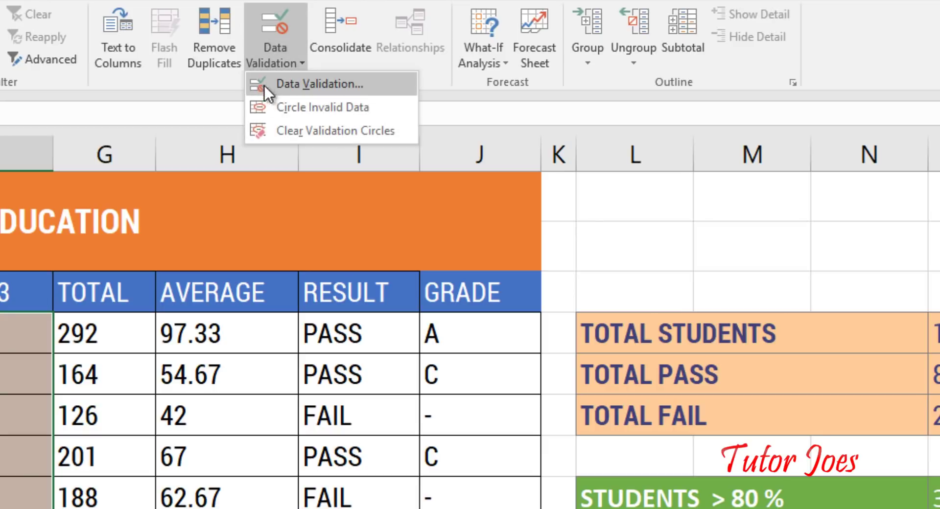
click(292, 107)
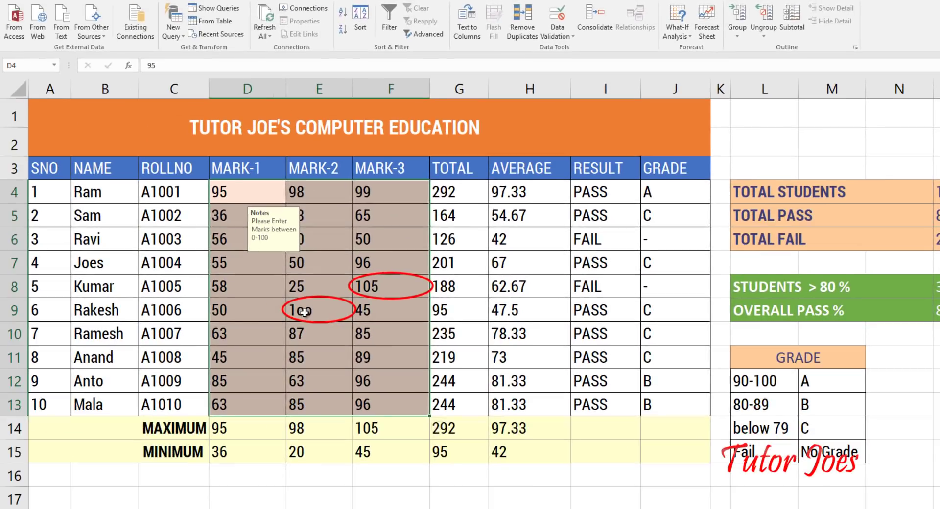
text(100)
key(Return)
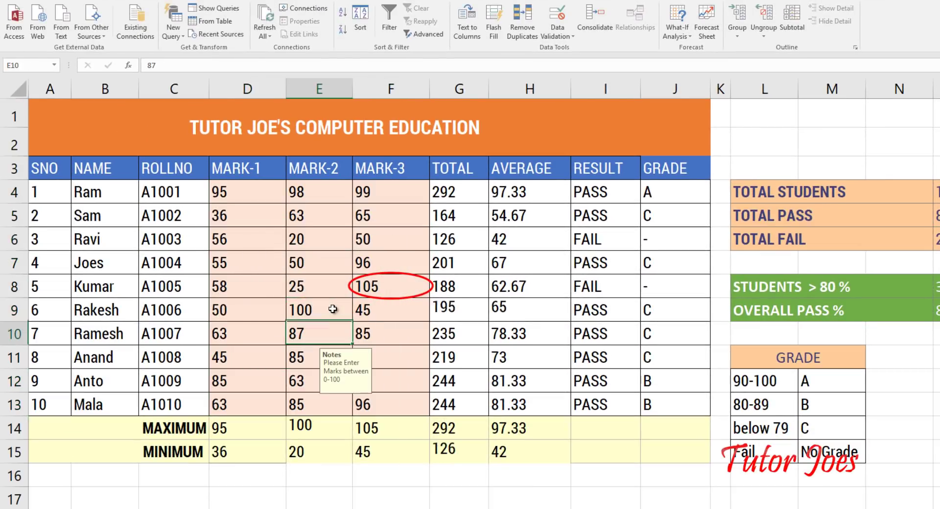
click(366, 288)
text(1)
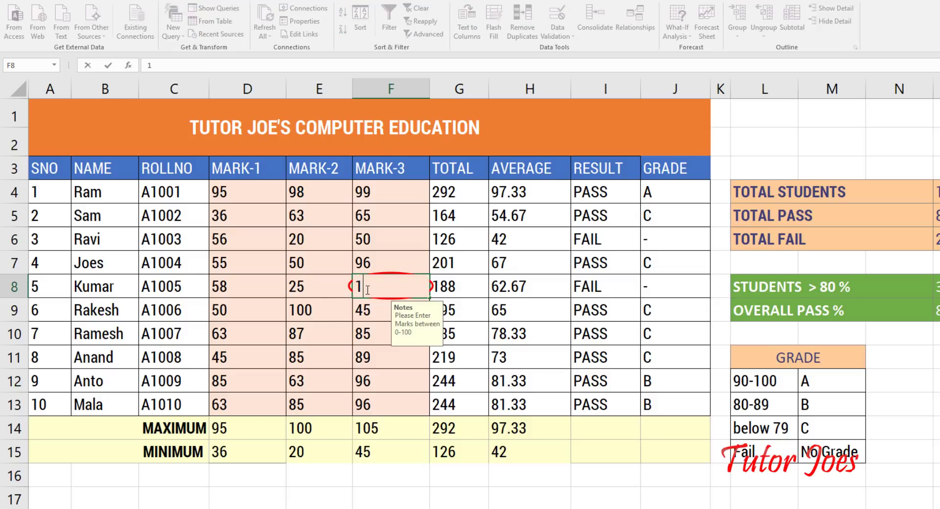
text(00)
key(Return)
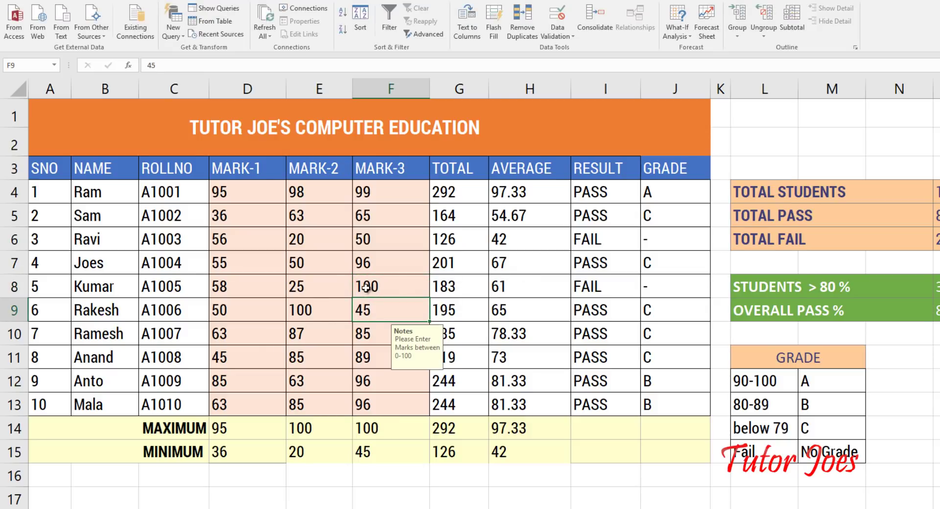
drag(226, 196, 398, 407)
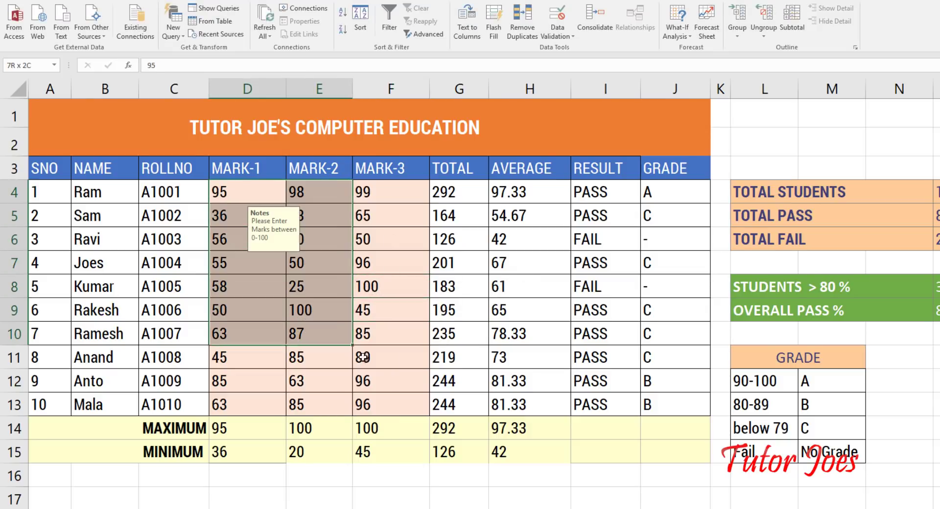
click(557, 39)
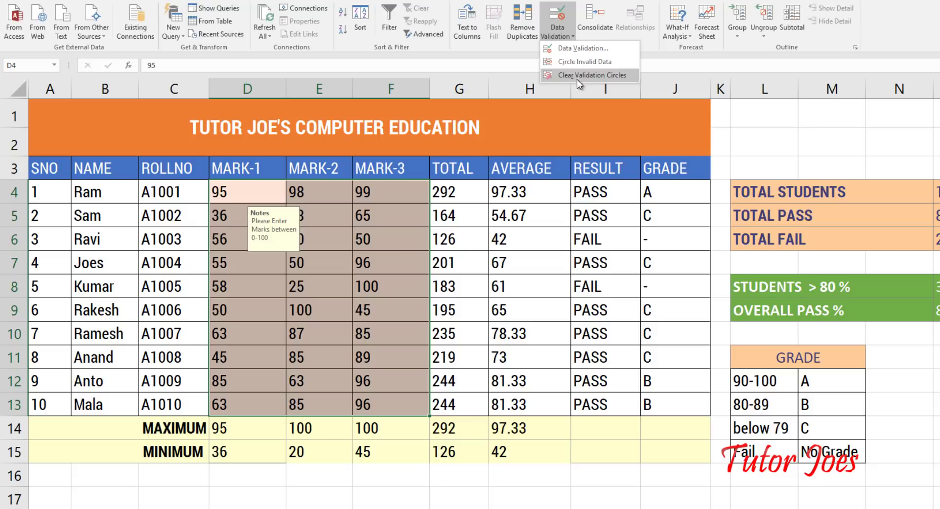
click(558, 190)
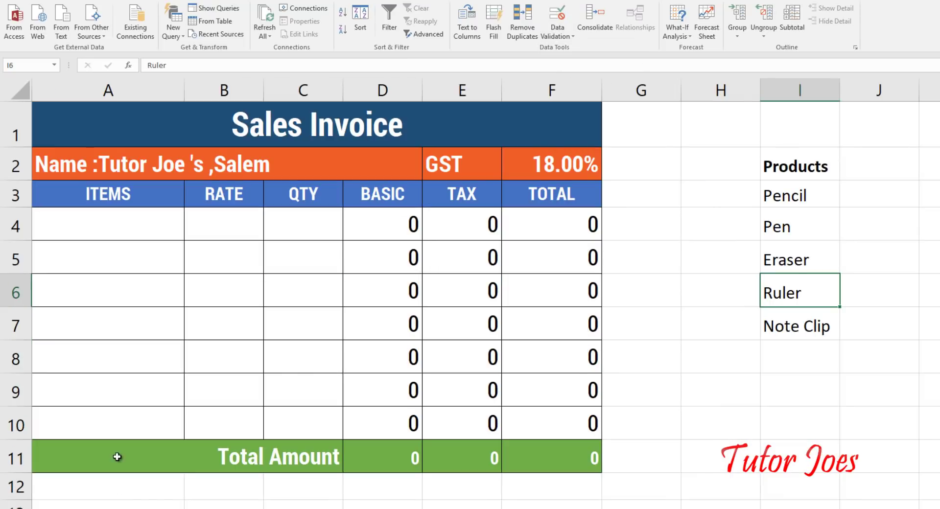
mouse_move(76, 226)
mouse_down()
mouse_move(440, 363)
mouse_move(407, 422)
mouse_up()
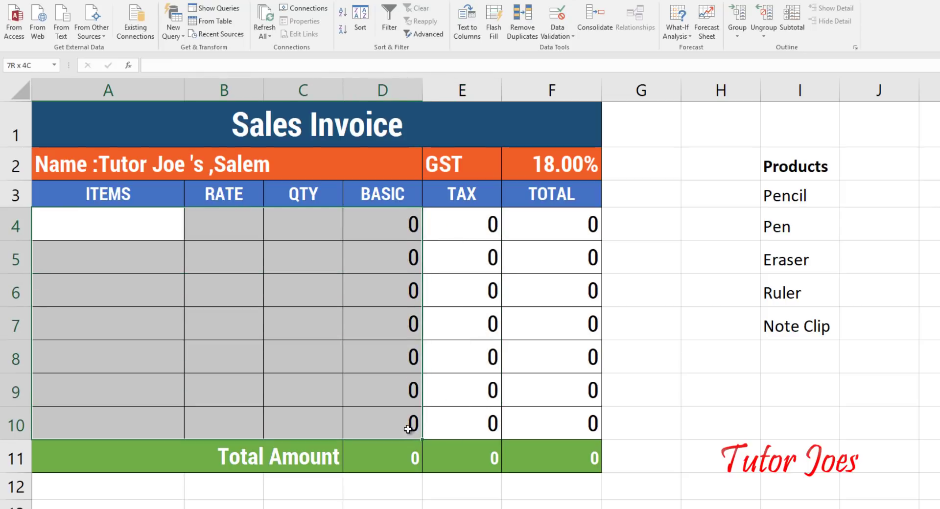
click(345, 408)
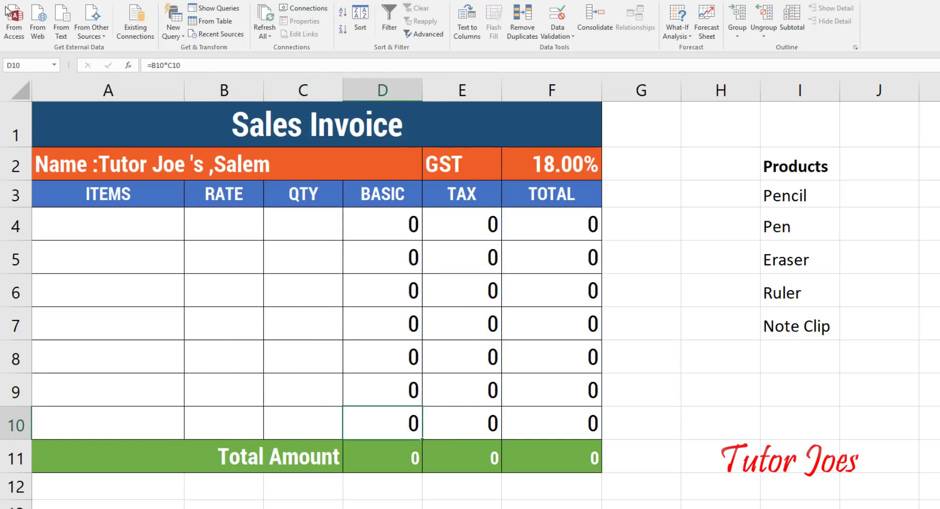
click(790, 205)
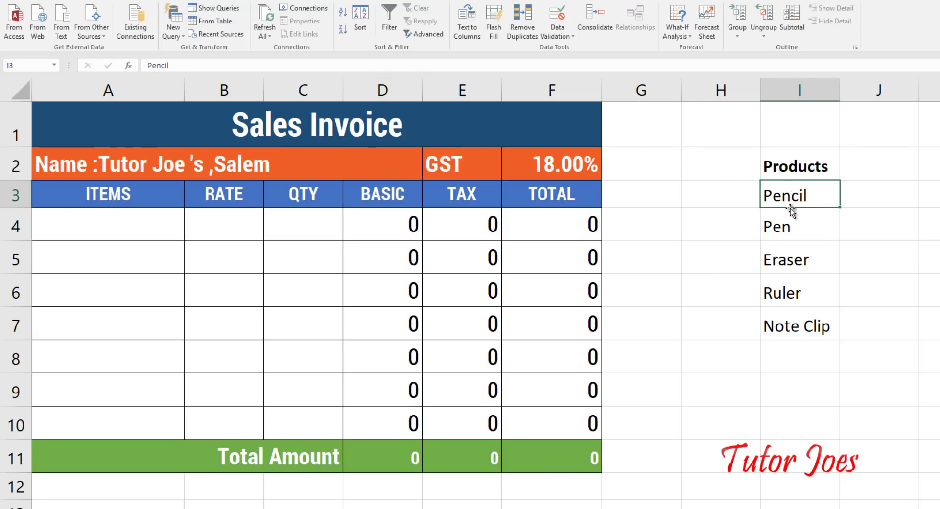
click(793, 224)
click(794, 260)
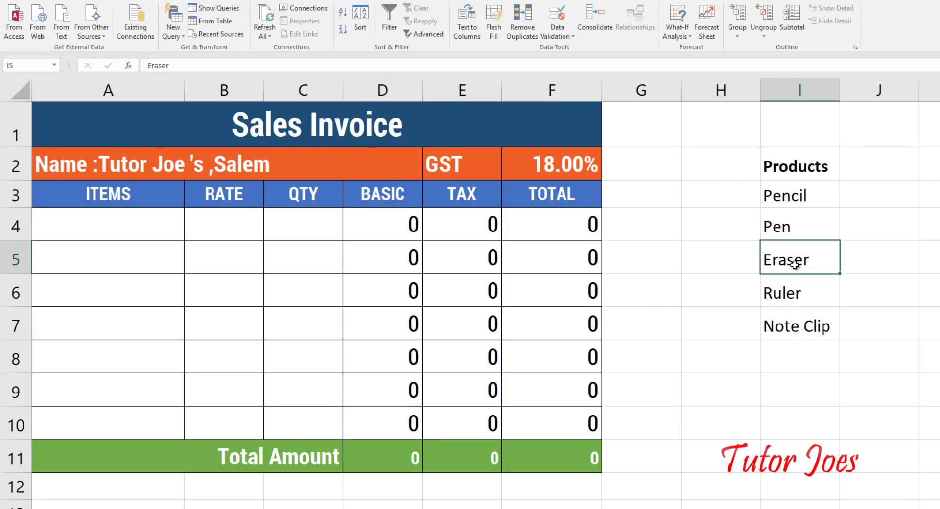
click(795, 294)
click(807, 337)
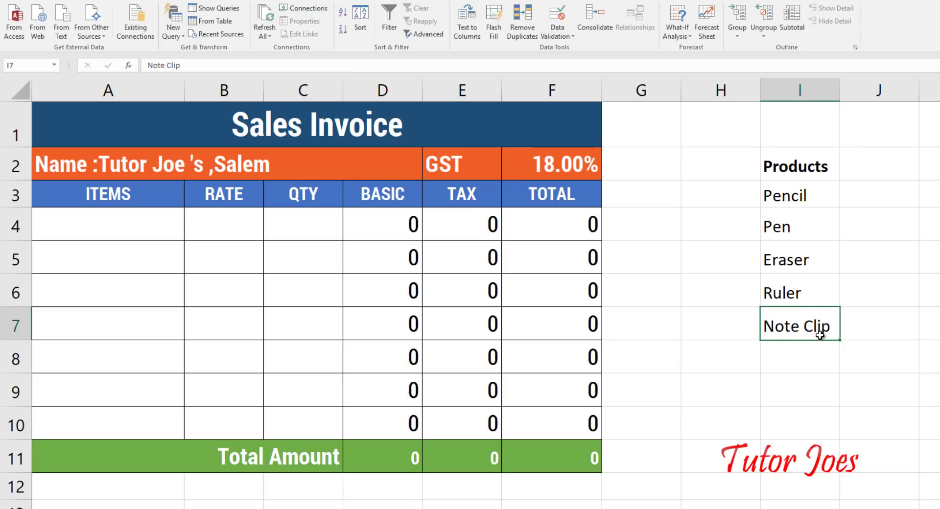
drag(782, 202, 803, 333)
click(117, 243)
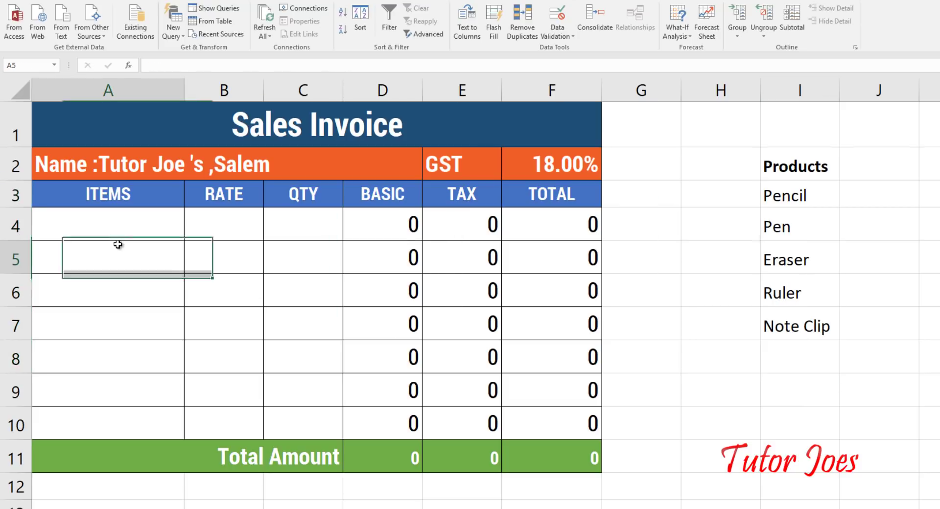
click(109, 225)
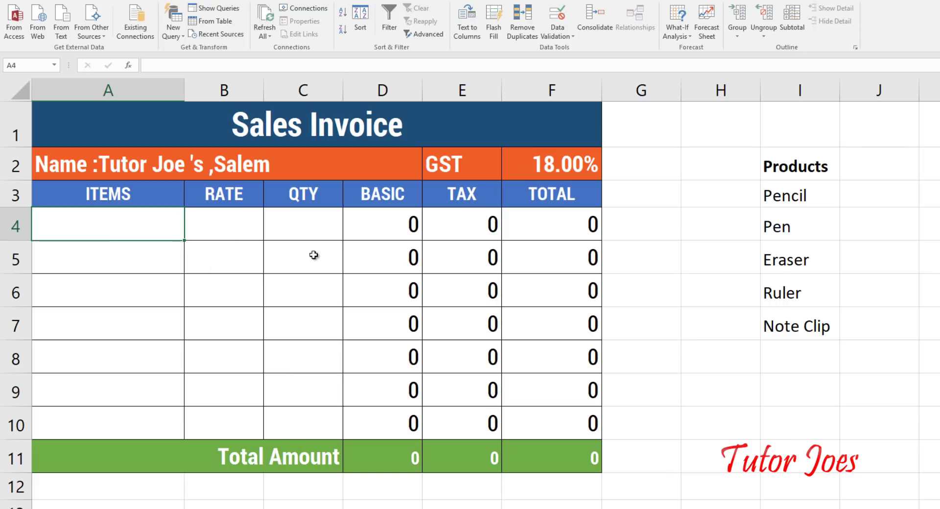
drag(803, 191, 808, 326)
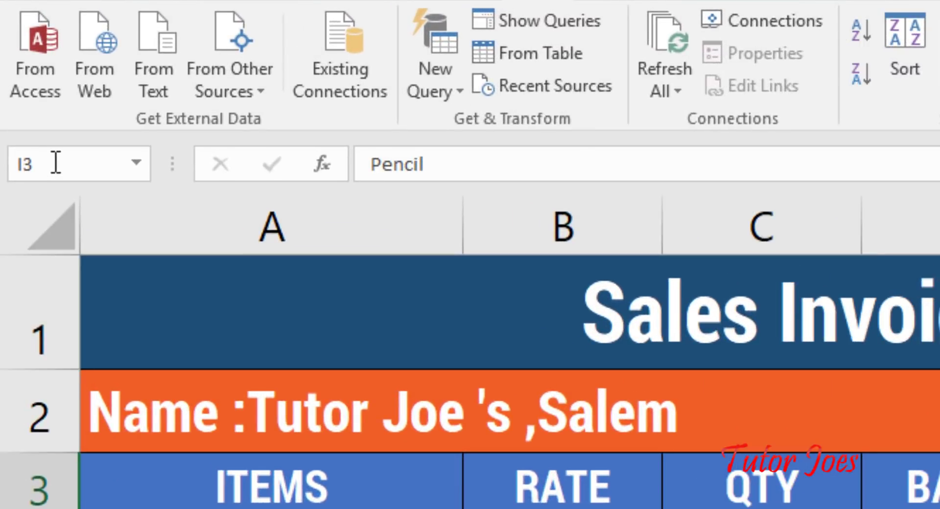
Name the product list I3:I7 as PRO in the Name Box and reselect it by name
click(56, 163)
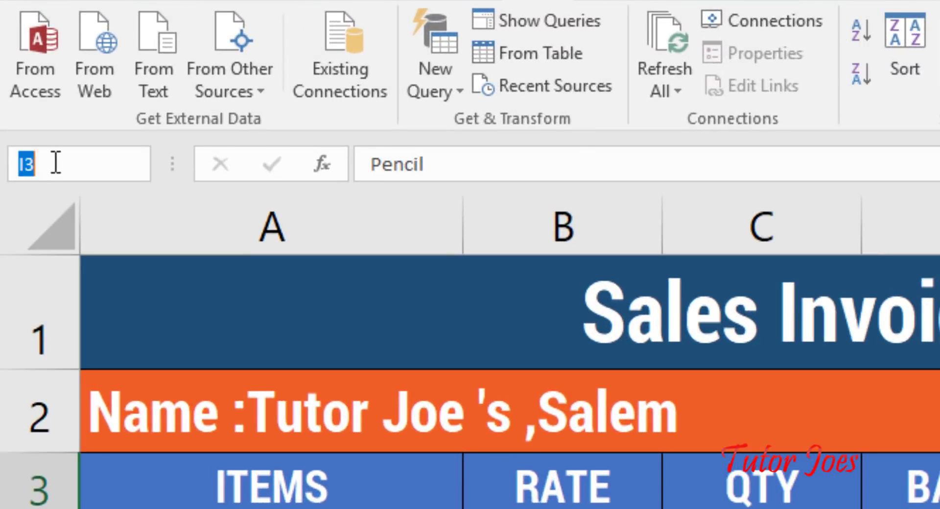
key(BackSpace)
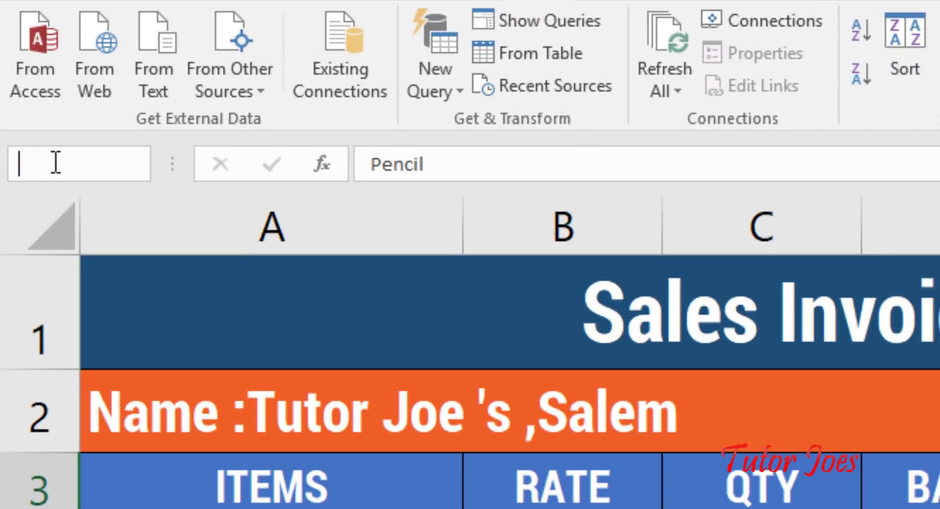
text(PROD)
text(D)
text(UC)
key(BackSpace)
key(BackSpace)
key(Return)
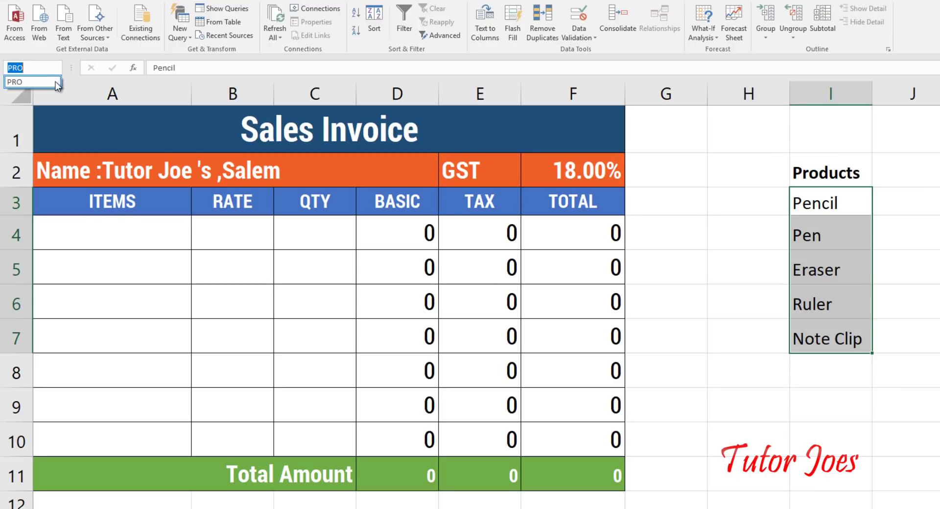
click(822, 303)
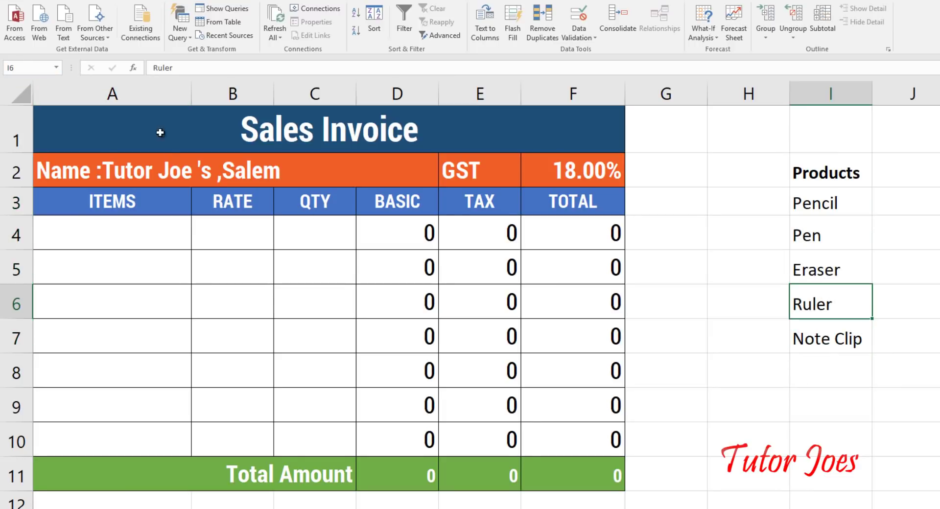
click(56, 67)
click(51, 82)
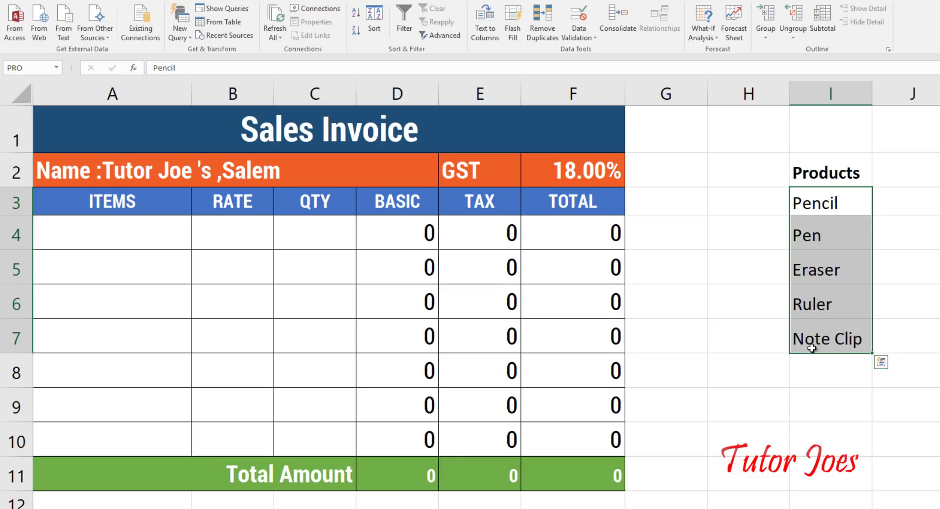
click(110, 223)
click(80, 308)
Give ITEMS cells A4:A10 a List validation with source =pro
drag(83, 349, 78, 385)
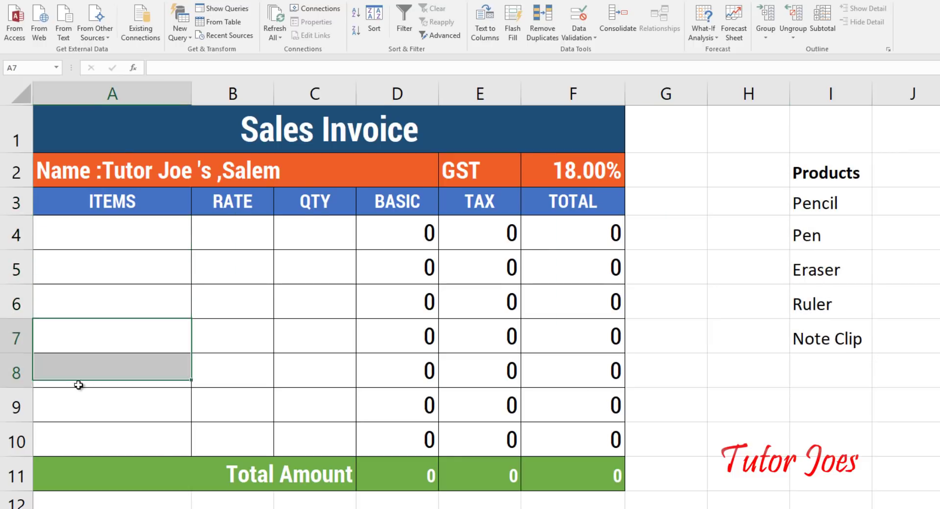
click(74, 230)
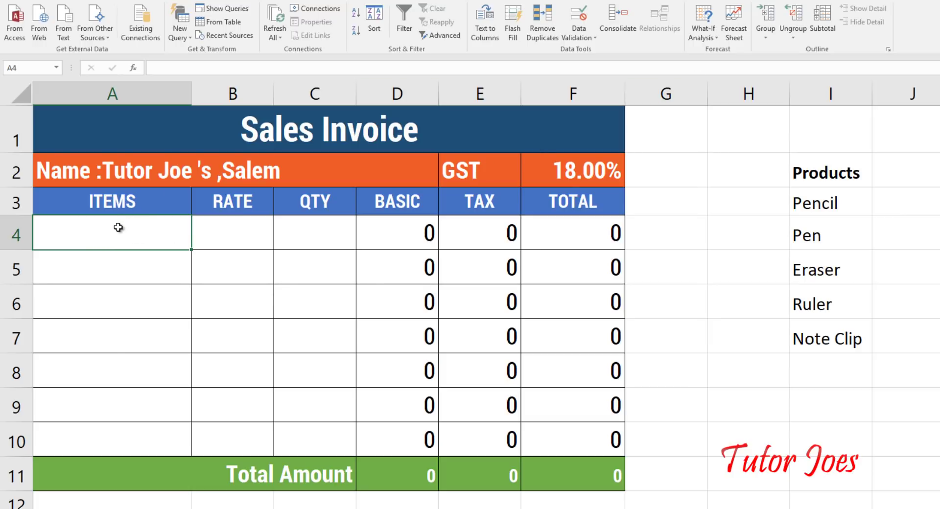
drag(118, 227, 124, 440)
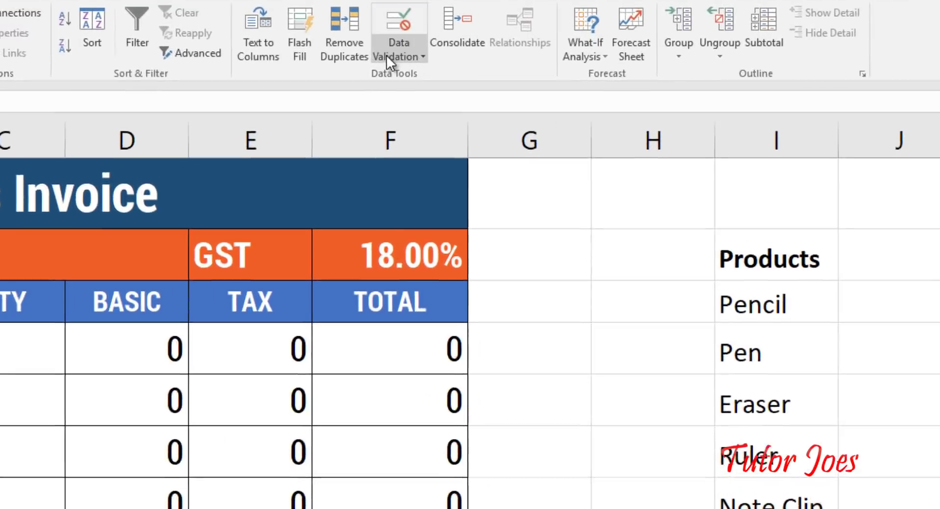
click(387, 56)
click(390, 91)
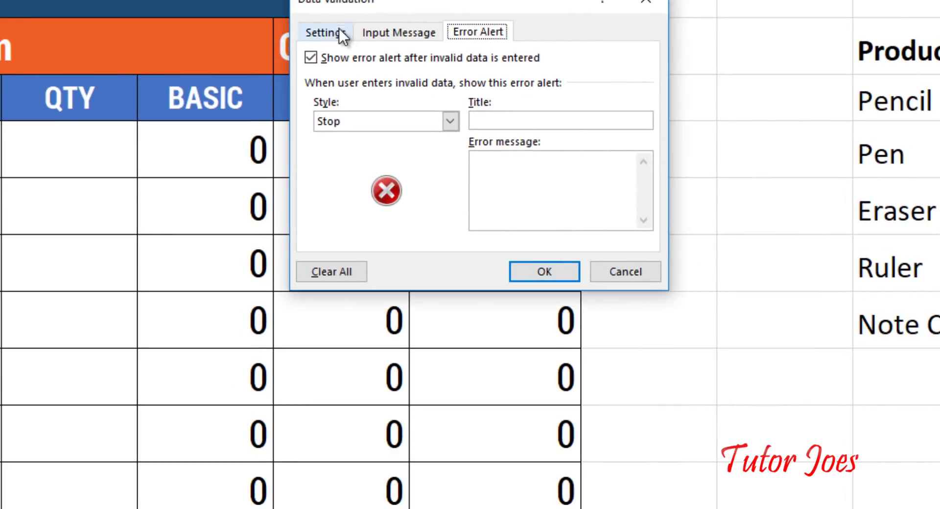
click(333, 32)
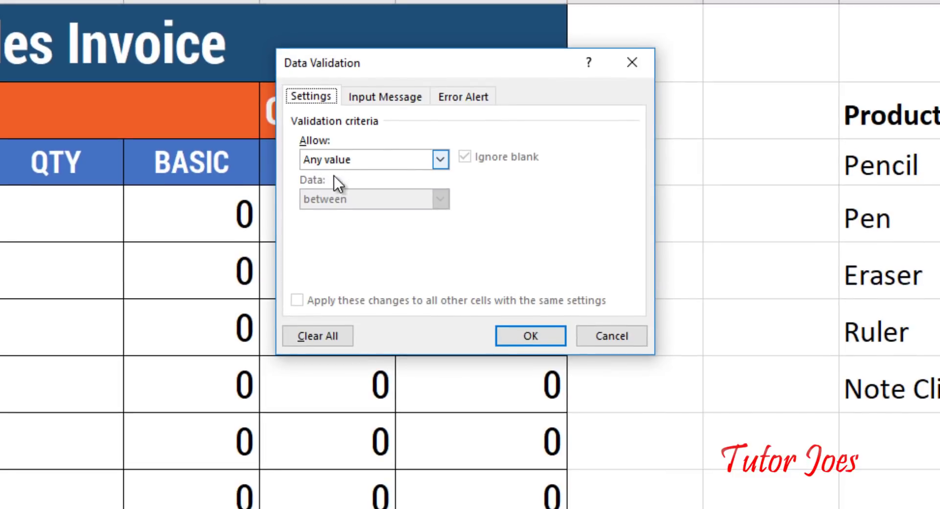
click(345, 159)
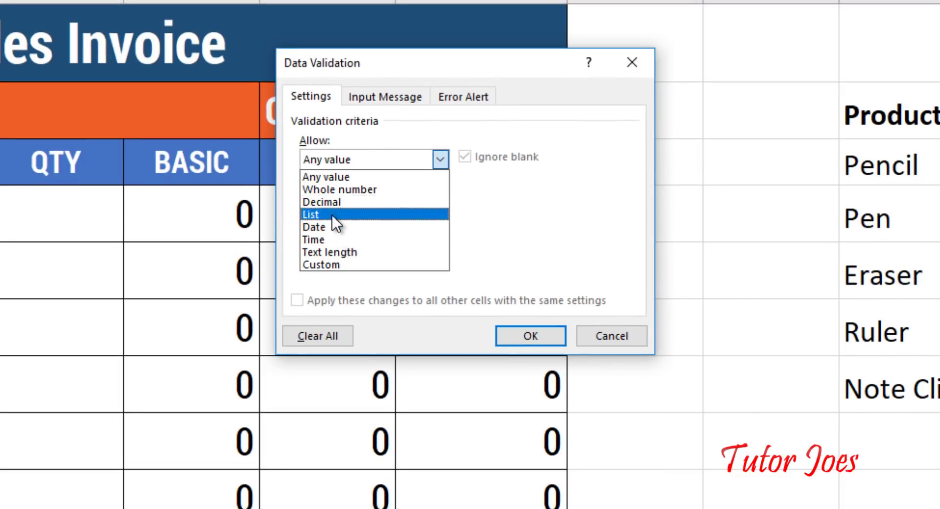
click(332, 215)
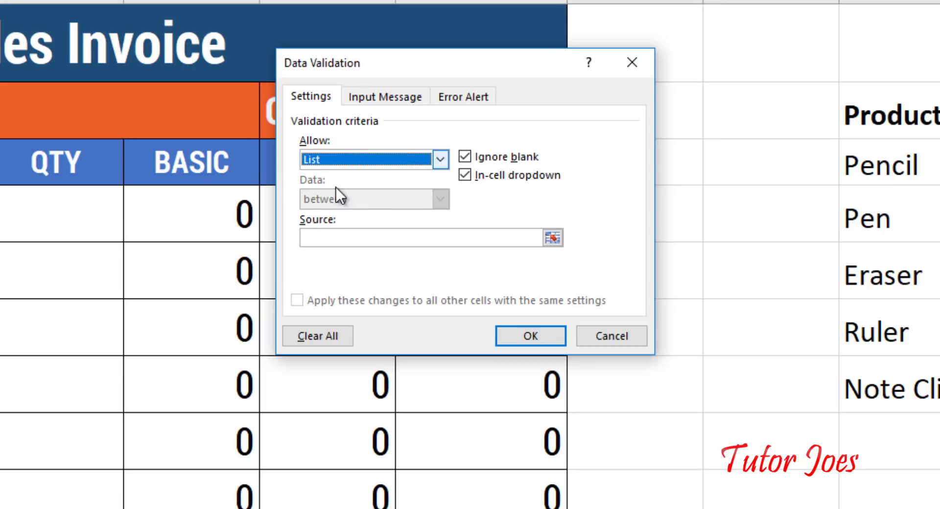
click(332, 238)
text(=pro)
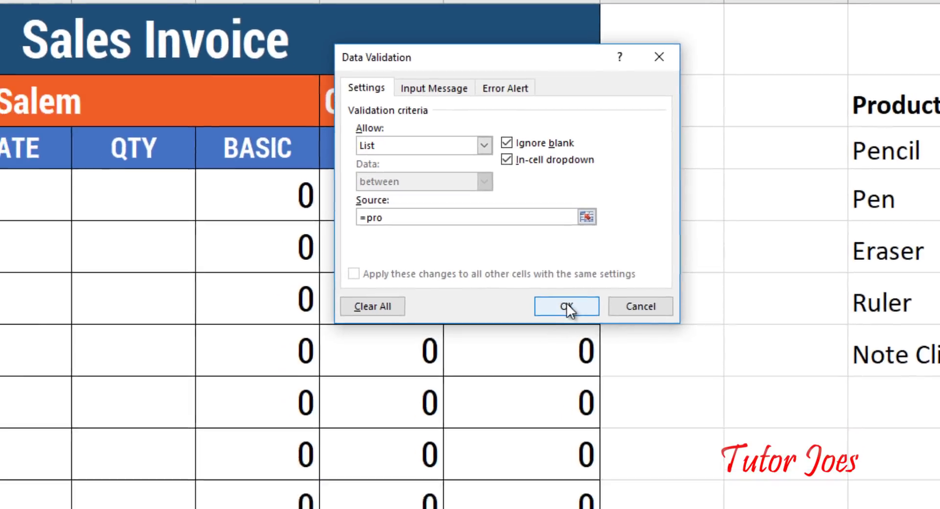
click(534, 337)
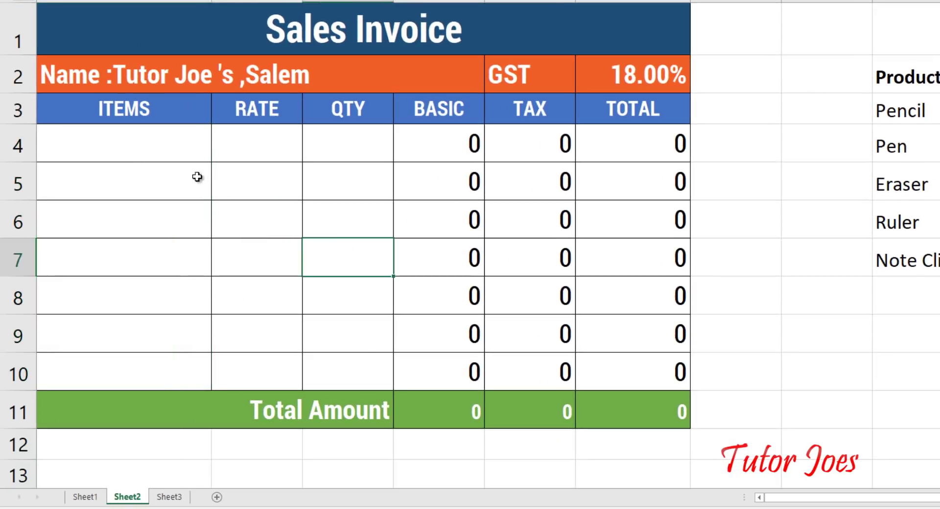
Pick Pencil, Ruler and Pen from the dropdowns in A4, A5 and A6
click(94, 122)
click(154, 145)
click(218, 155)
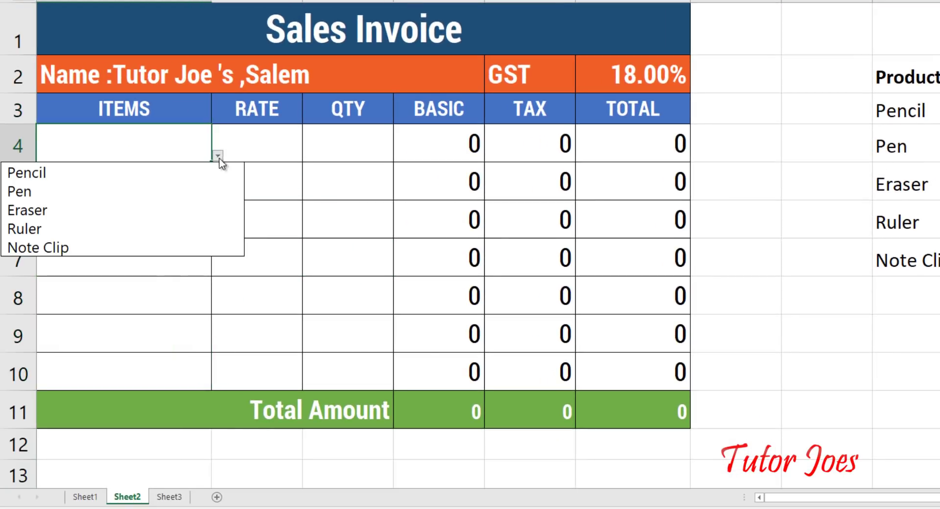
click(163, 172)
click(164, 182)
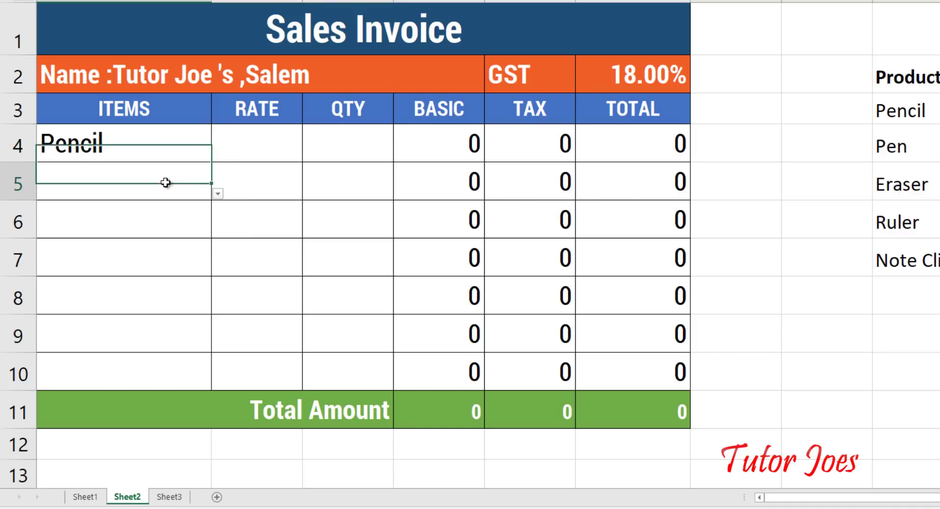
click(218, 193)
click(166, 277)
click(208, 230)
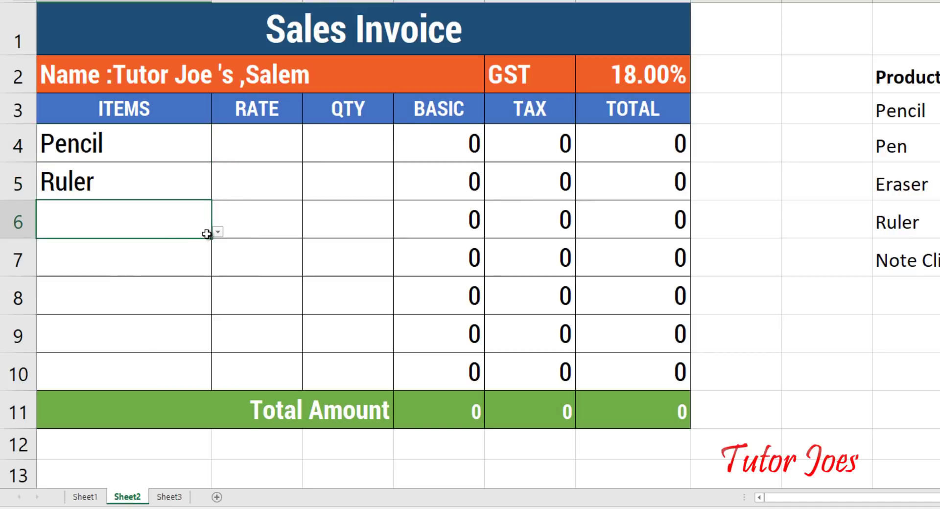
click(218, 231)
click(176, 267)
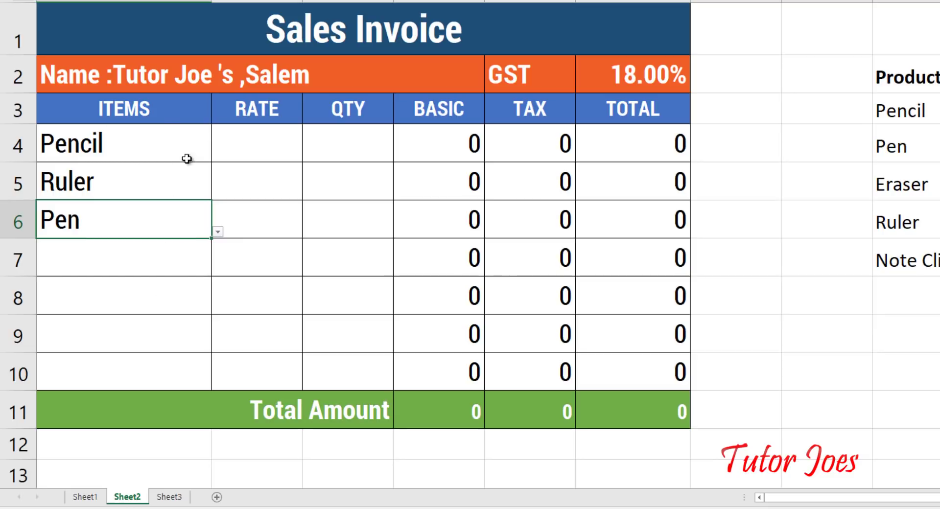
Type 'vdgvcxv' into A7 and cancel the validation error that rejects it
click(120, 264)
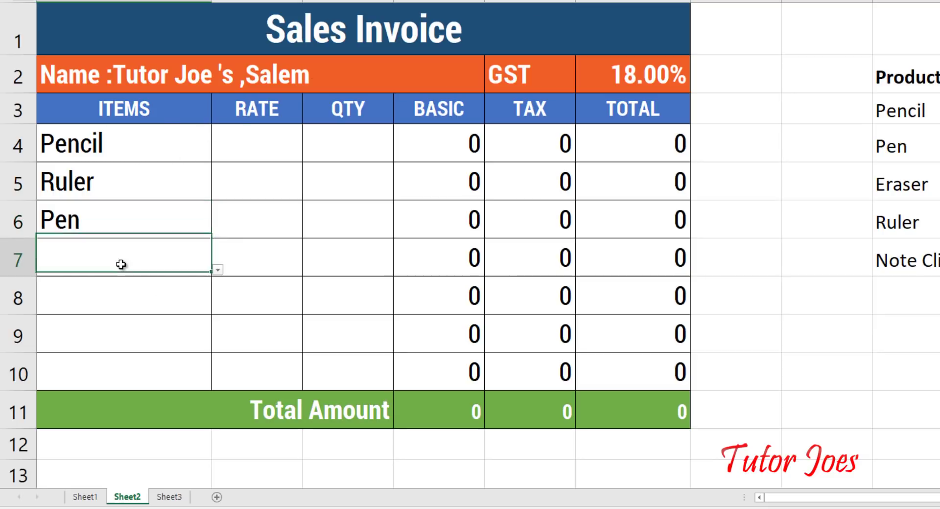
text(vdgvcxv)
key(Return)
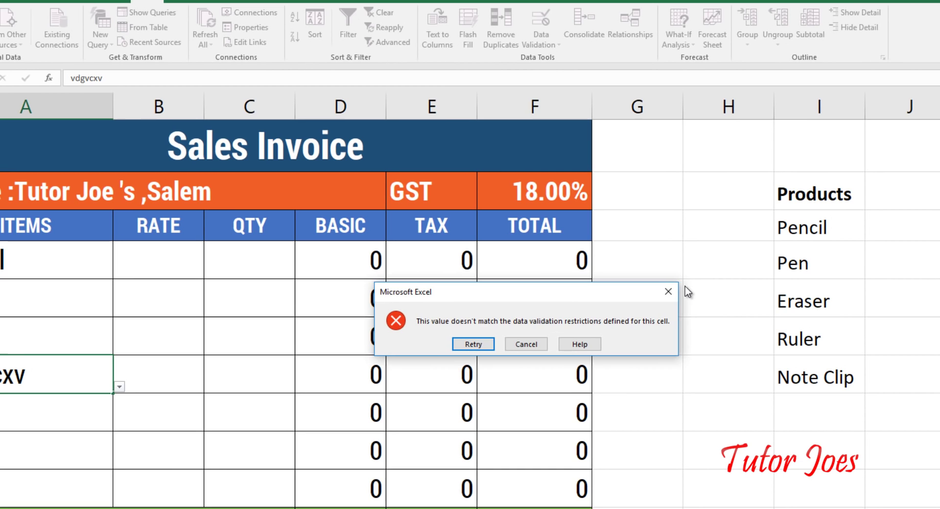
click(766, 175)
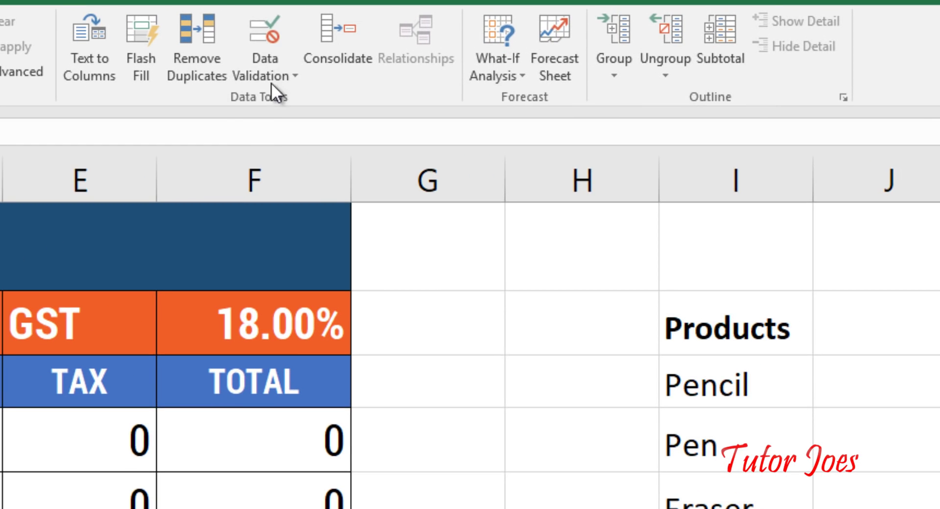
Set the ITEMS error alert title to Error and message to 'Please Select Product From Combobox'
click(557, 42)
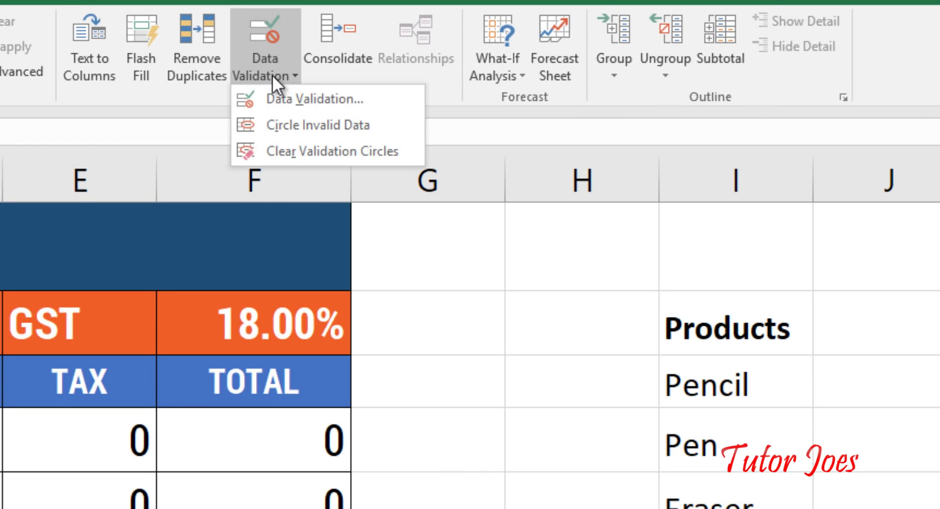
click(281, 92)
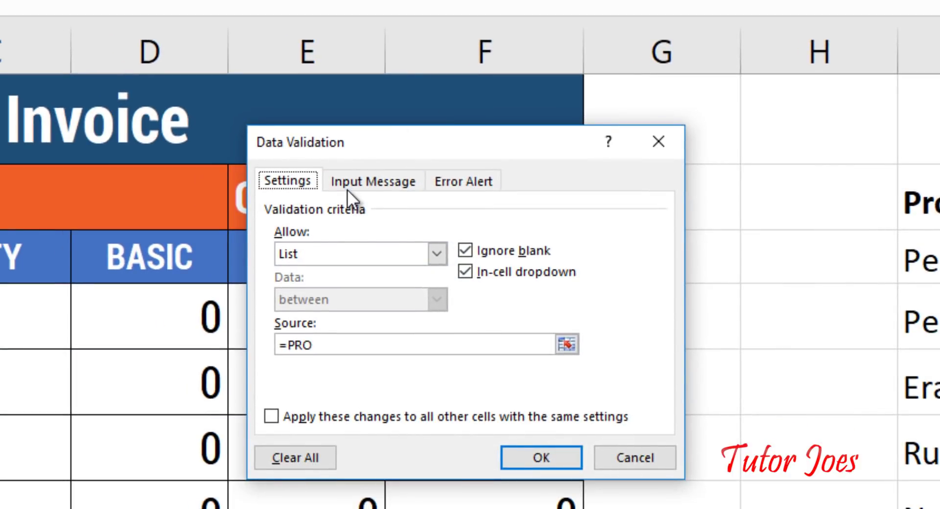
click(363, 182)
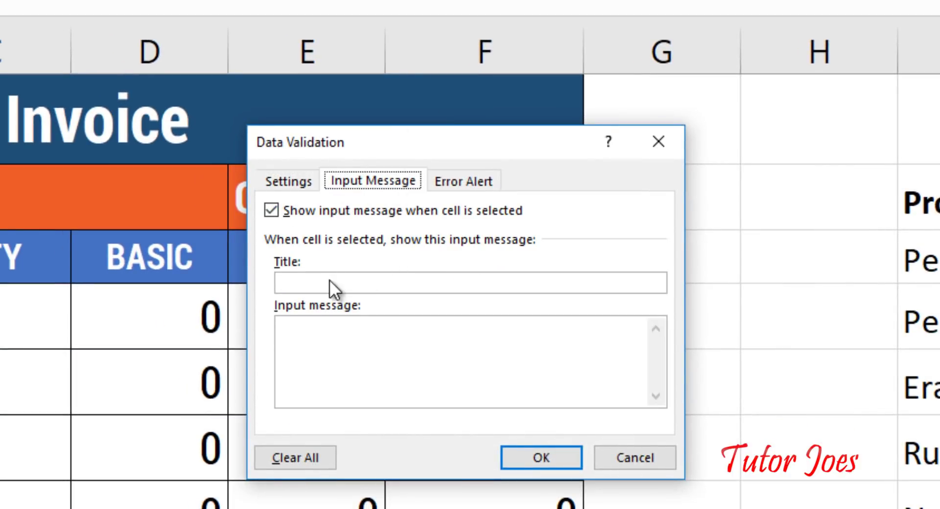
click(488, 177)
click(506, 338)
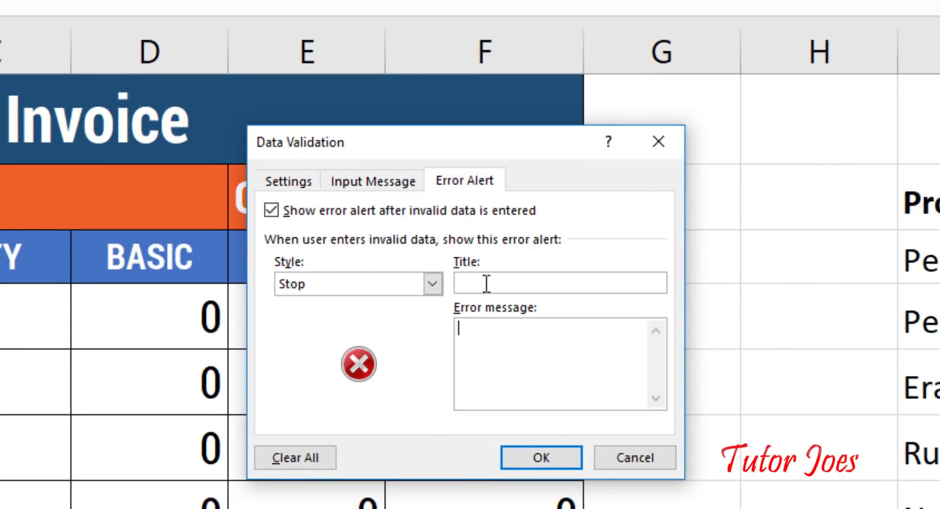
click(486, 284)
text(ror)
key(BackSpace)
text(r)
key(BackSpace)
key(BackSpace)
key(BackSpace)
text(ror)
click(532, 330)
text(Please Select Product From Combobox)
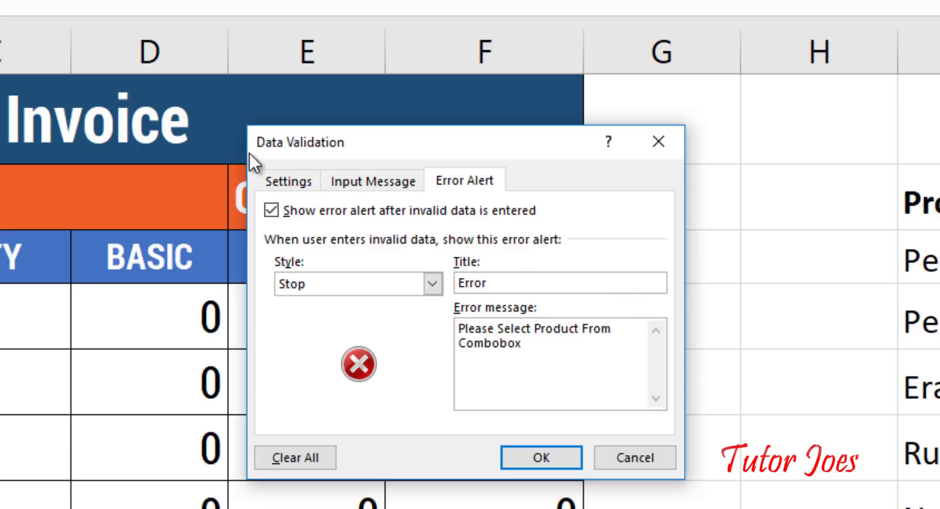
click(575, 458)
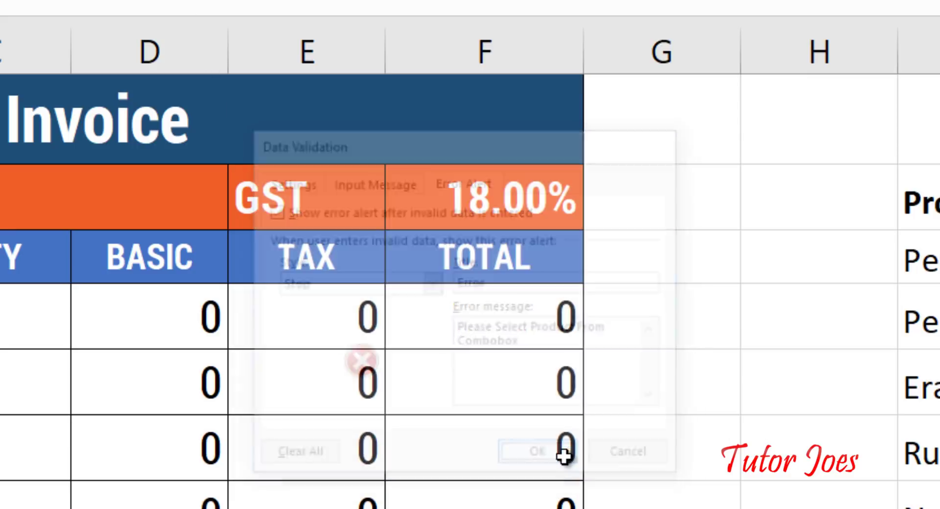
Enter 'dfgdf' in A7 and retry it against the custom Error alert
text(dfgdf)
key(Return)
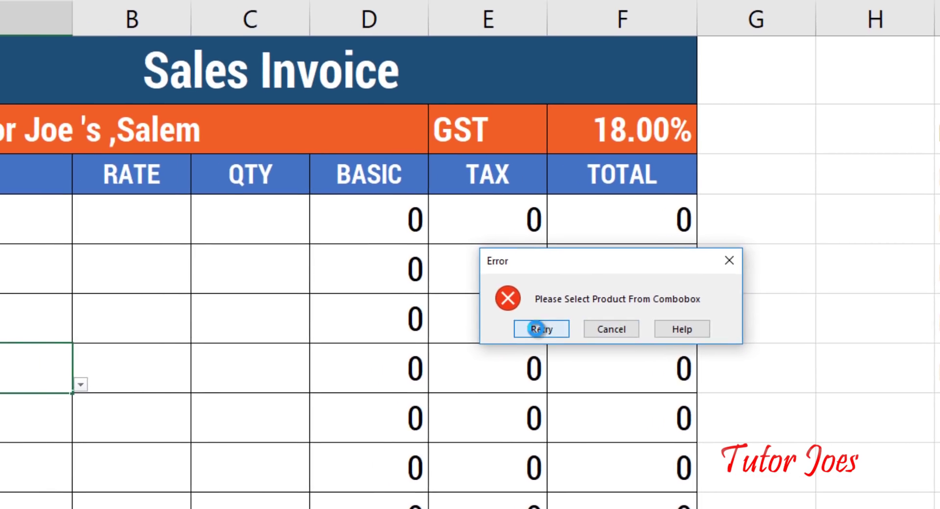
click(424, 312)
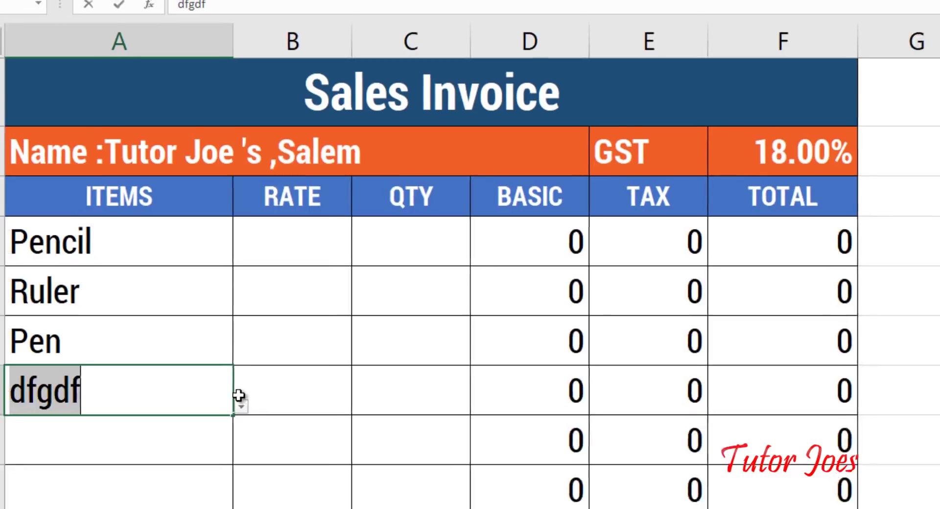
key(Return)
click(750, 355)
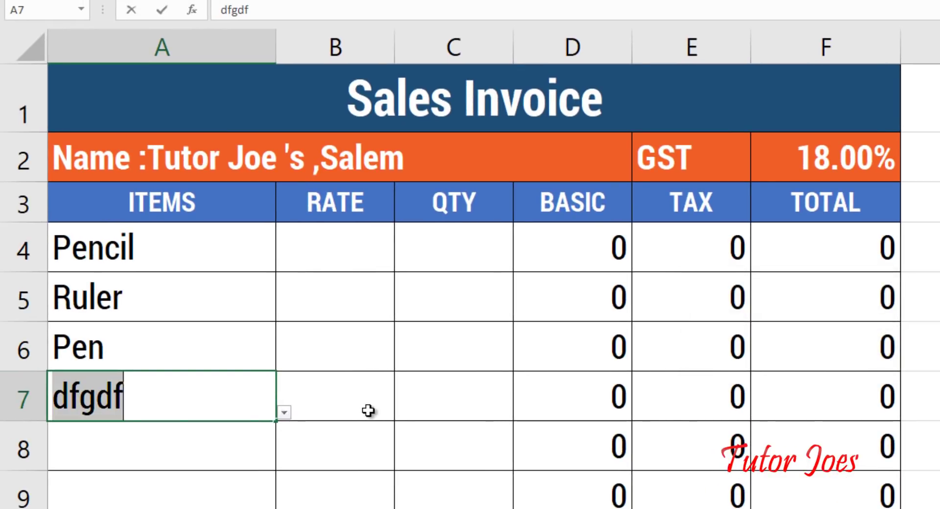
key(Return)
Cancel the rejected entry and choose Note Clip for A7 from the dropdown
click(827, 357)
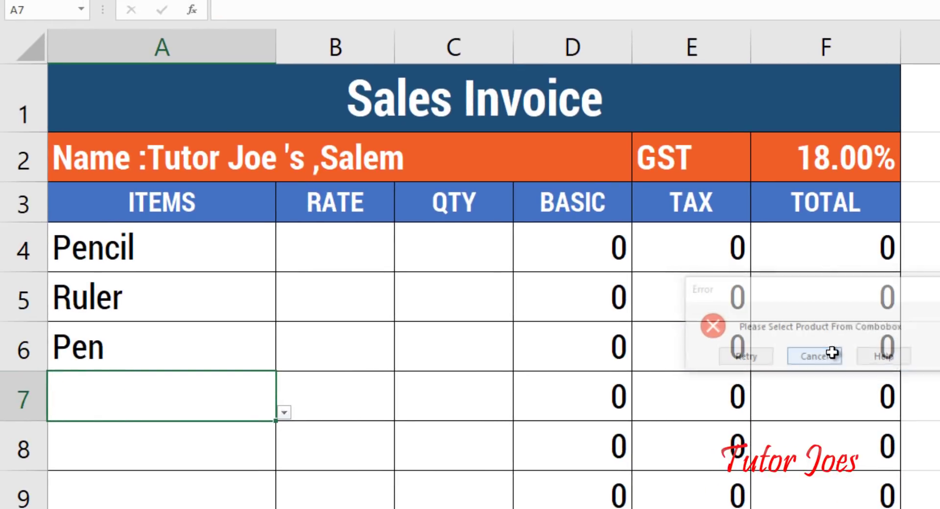
click(284, 413)
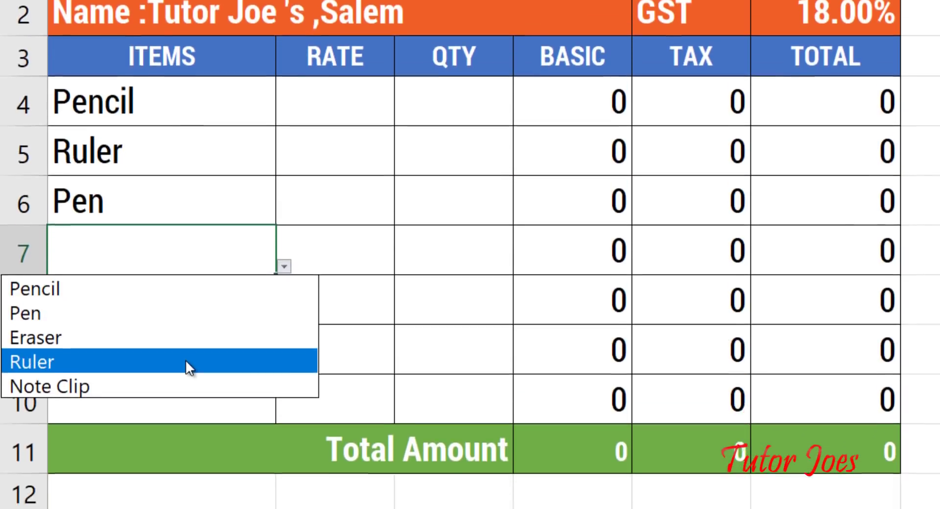
click(178, 464)
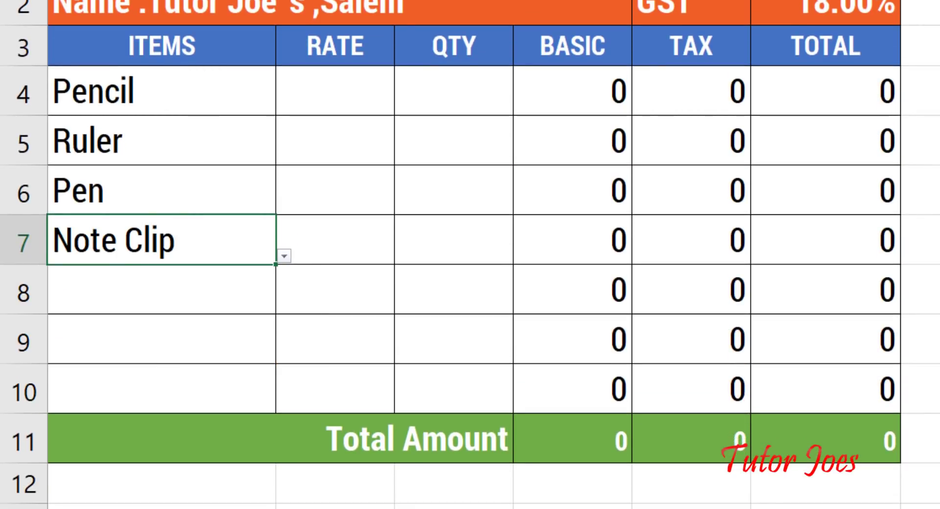
Enter rates 5, 8, 15 and 18 in B4:B7
mouse_move(392, 93)
mouse_down()
mouse_move(563, 350)
mouse_move(553, 379)
mouse_up()
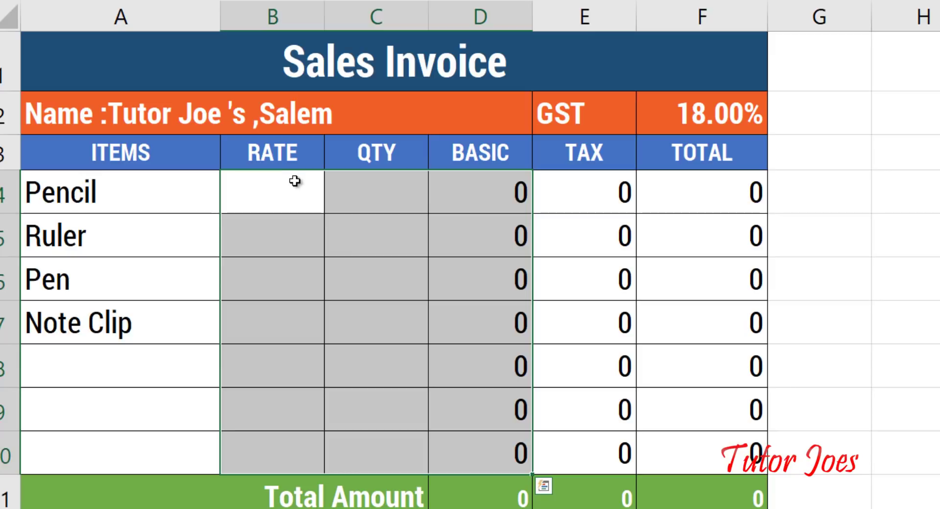
click(301, 202)
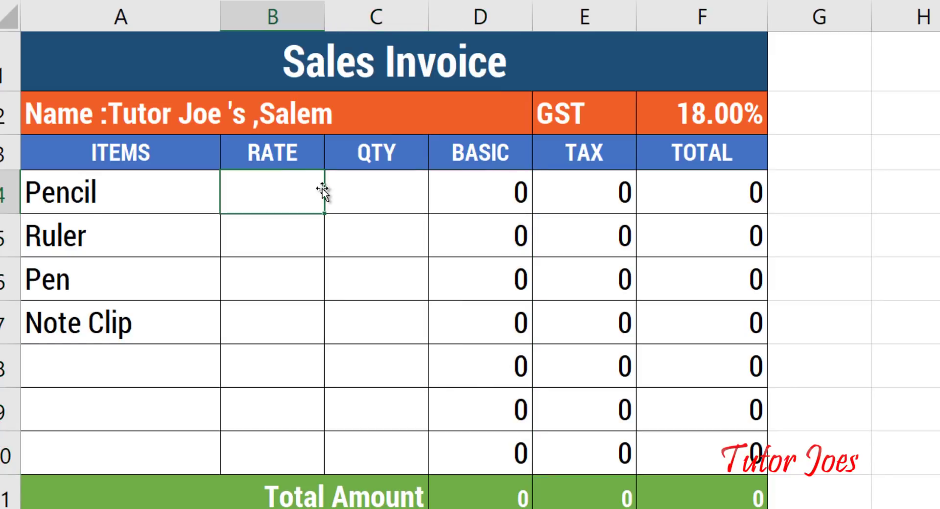
text(5)
key(Return)
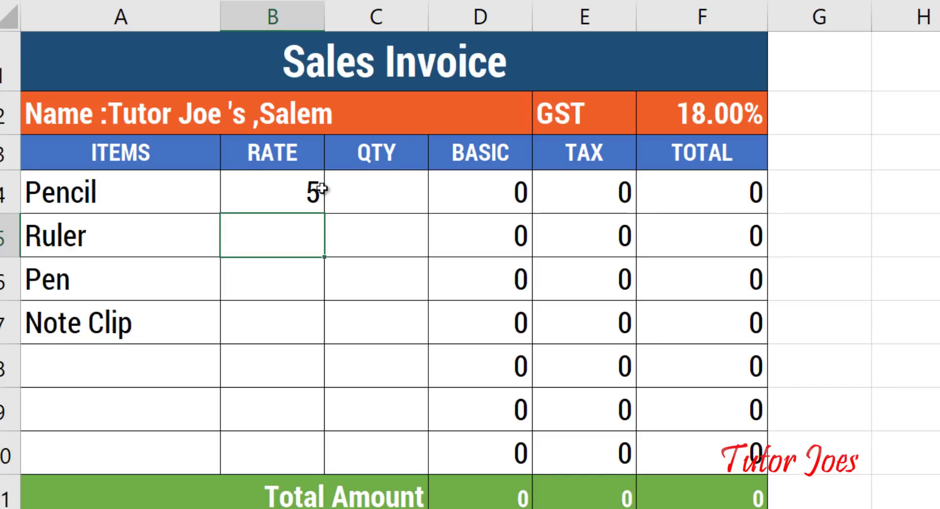
text(8)
key(Return)
text(15)
key(Return)
text(18)
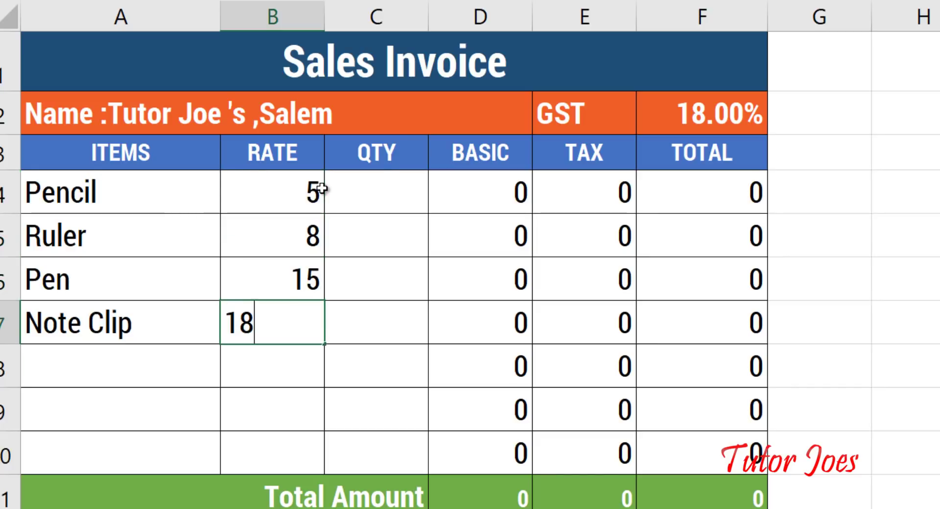
key(Return)
Enter quantities 2, 26, 1o and 25 in C4:C7
click(375, 190)
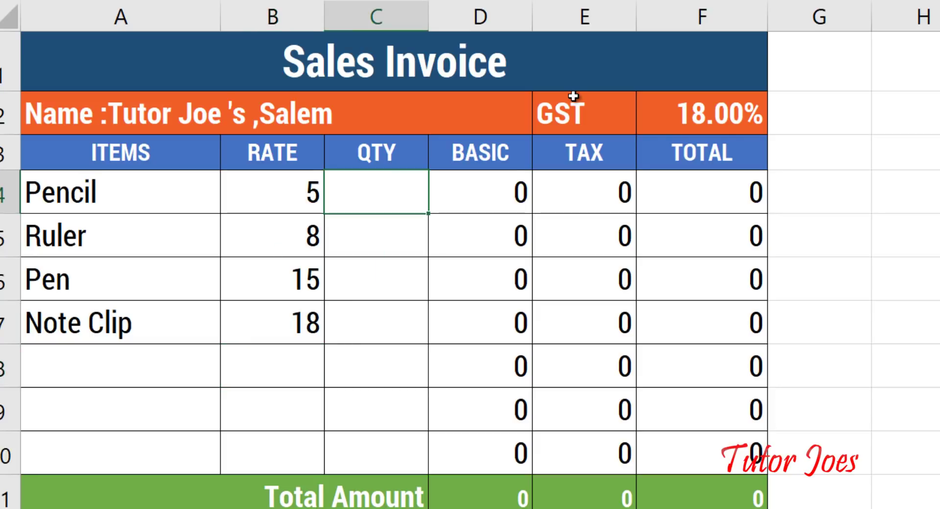
text(2)
key(Return)
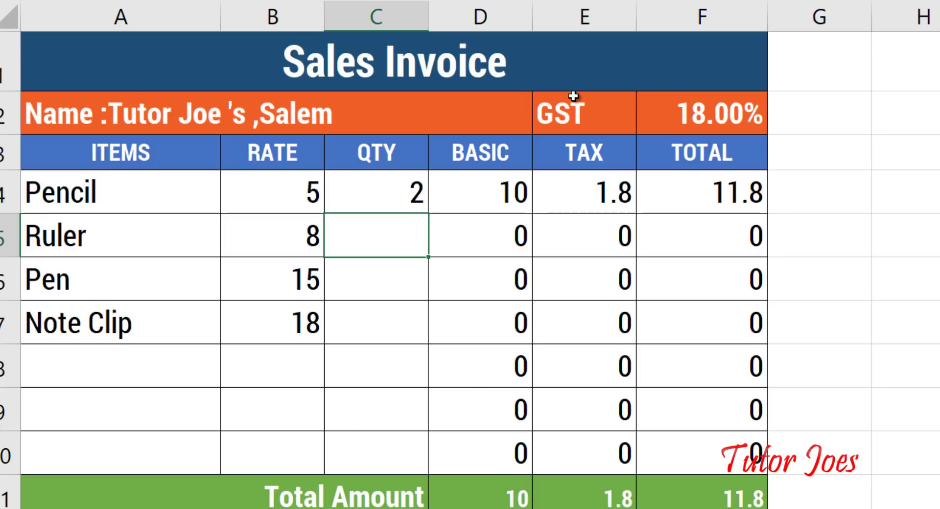
text(2)
text(6)
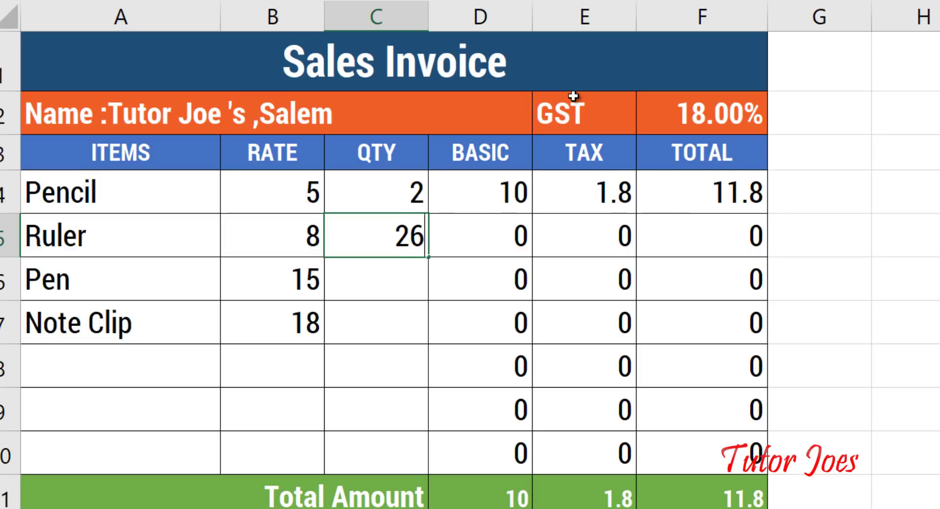
key(Return)
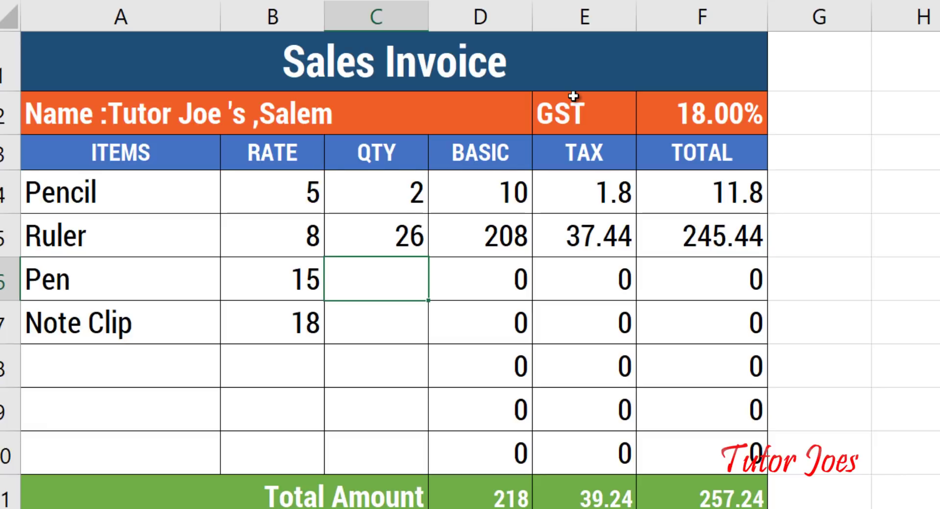
text(1o)
key(Return)
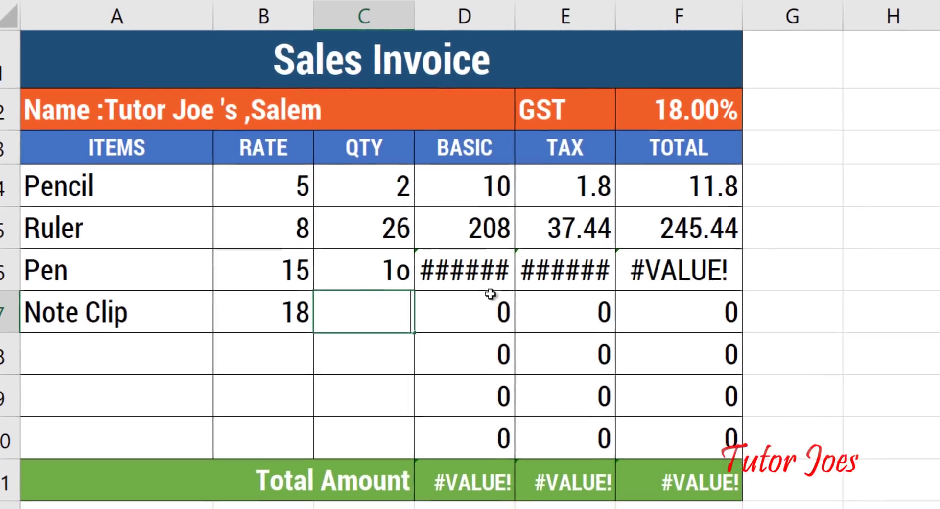
text(25)
key(Return)
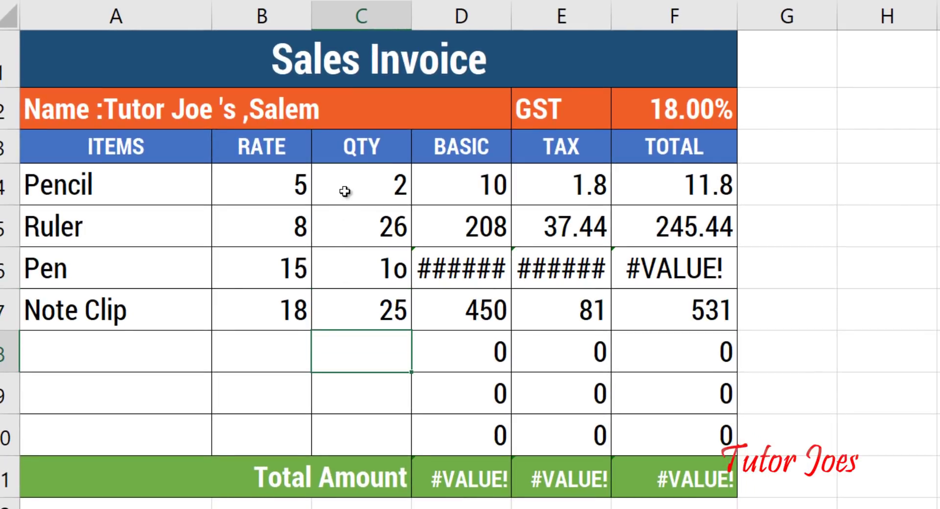
Check the Total Amount cells, then select the RATE and QTY range B4:C10
click(487, 478)
click(563, 477)
click(651, 479)
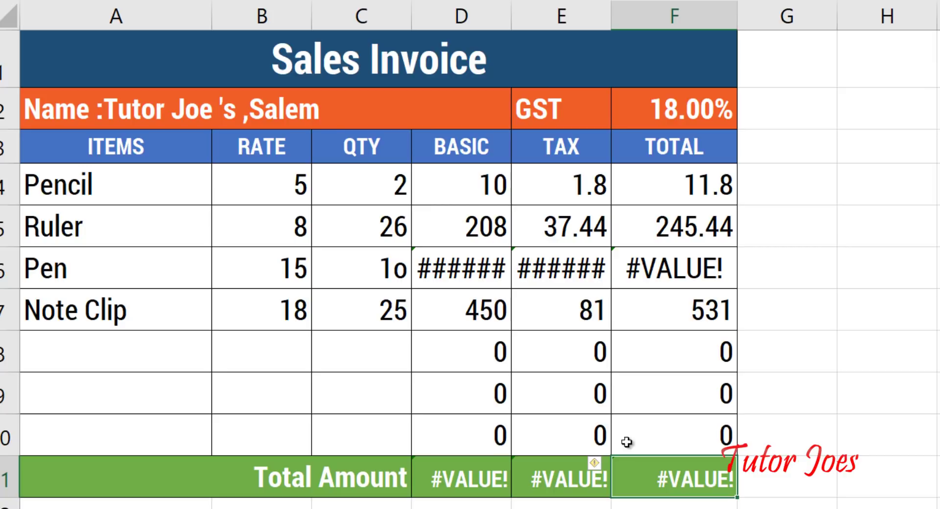
drag(264, 177, 345, 431)
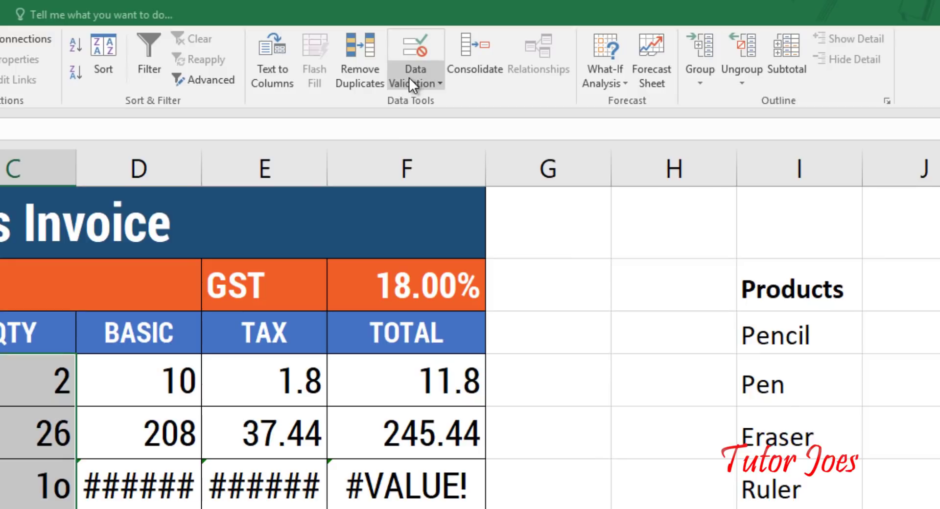
Set the RATE and QTY validation to allow Decimal values
click(492, 43)
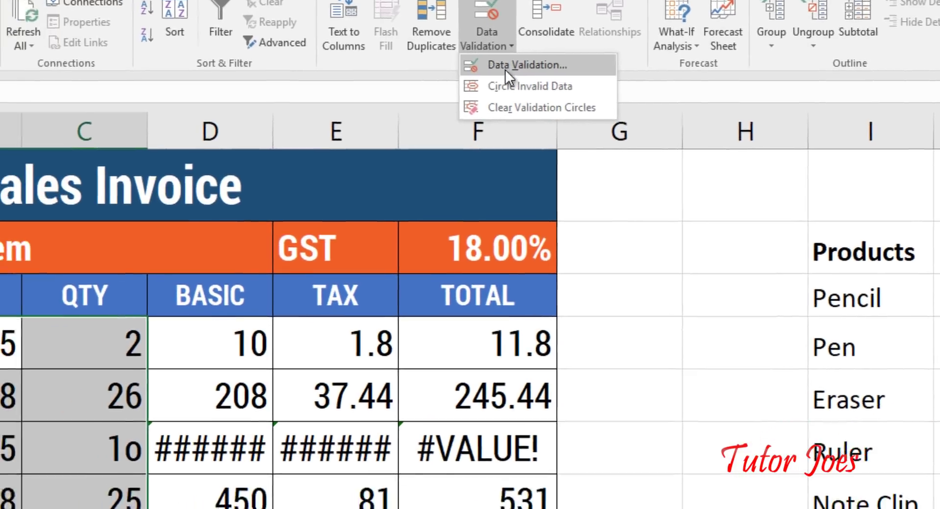
click(519, 72)
click(519, 132)
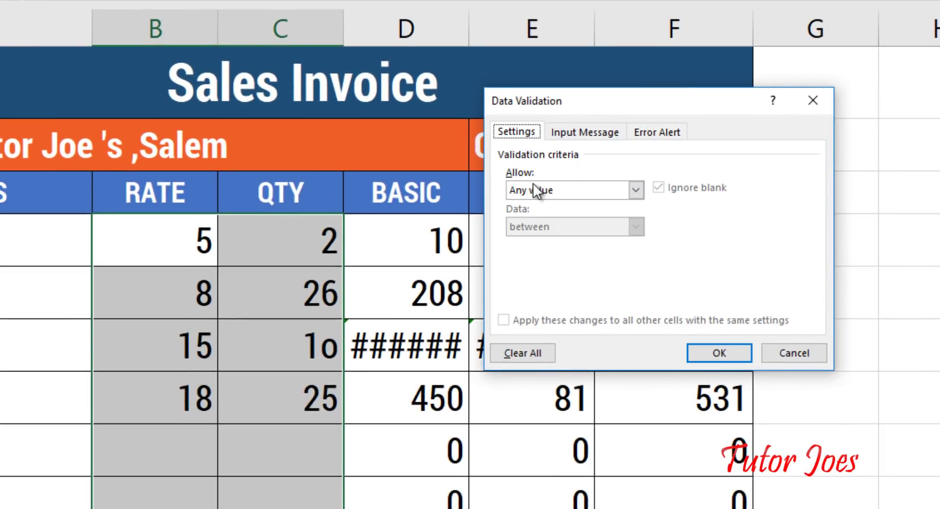
click(535, 190)
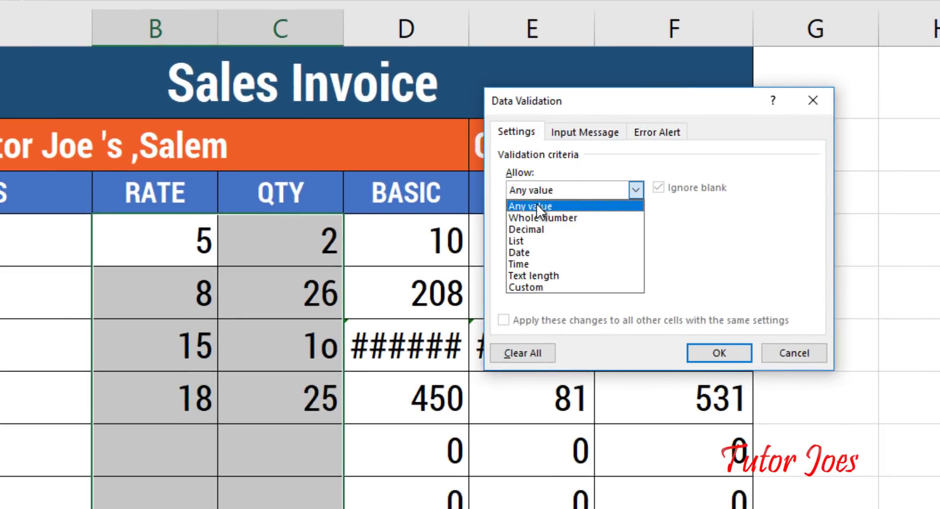
click(546, 228)
click(567, 262)
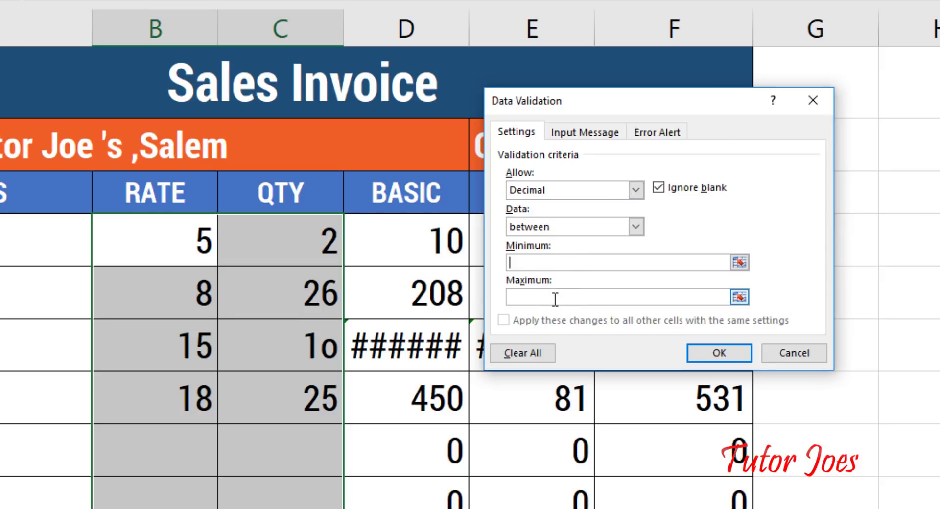
click(555, 298)
Try the not between and greater than conditions, then return to between
click(555, 226)
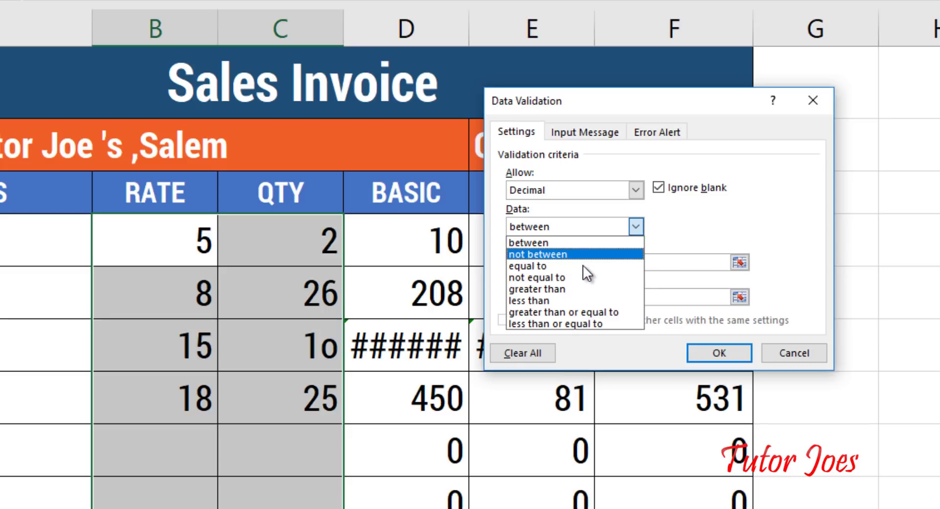
click(689, 256)
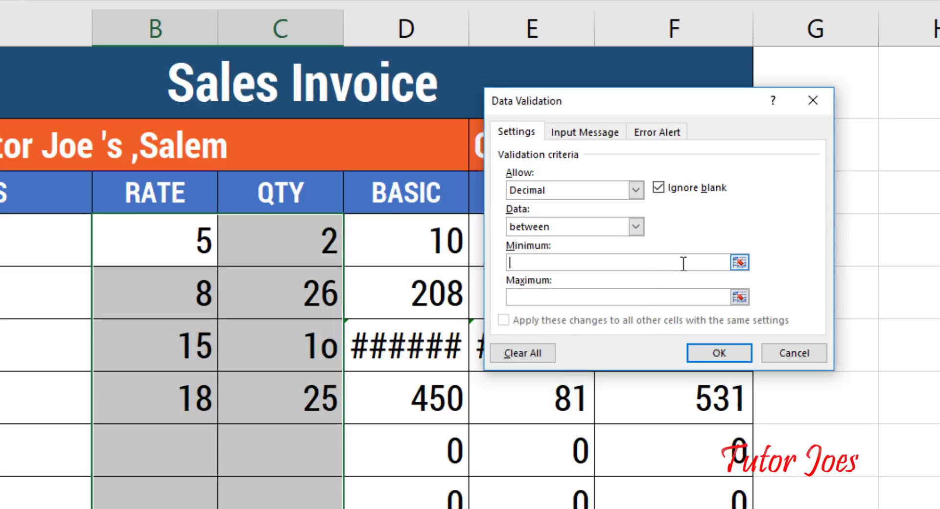
click(673, 266)
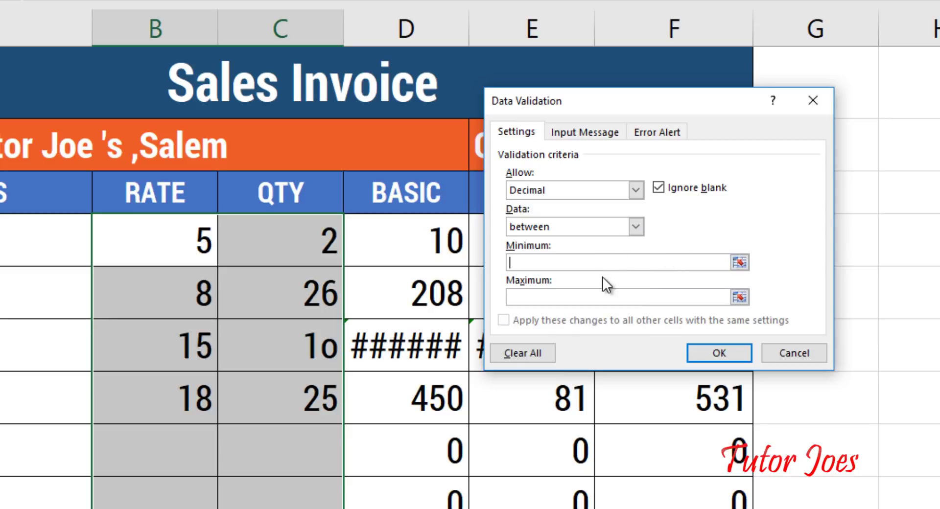
click(538, 227)
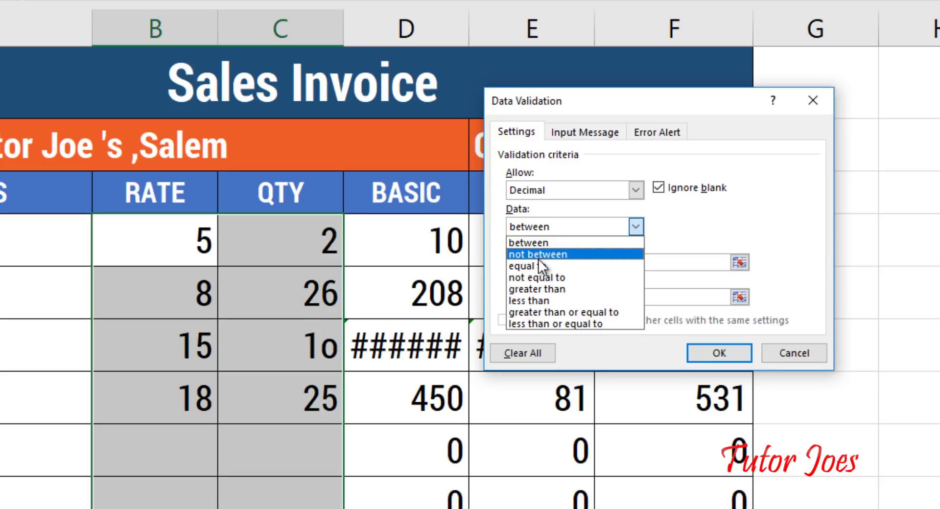
click(548, 254)
click(550, 233)
click(548, 283)
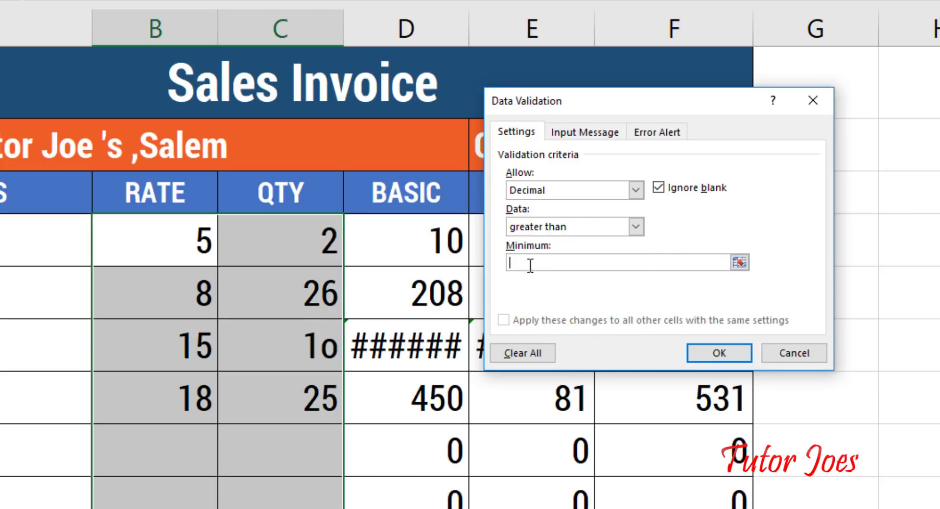
click(551, 228)
click(543, 237)
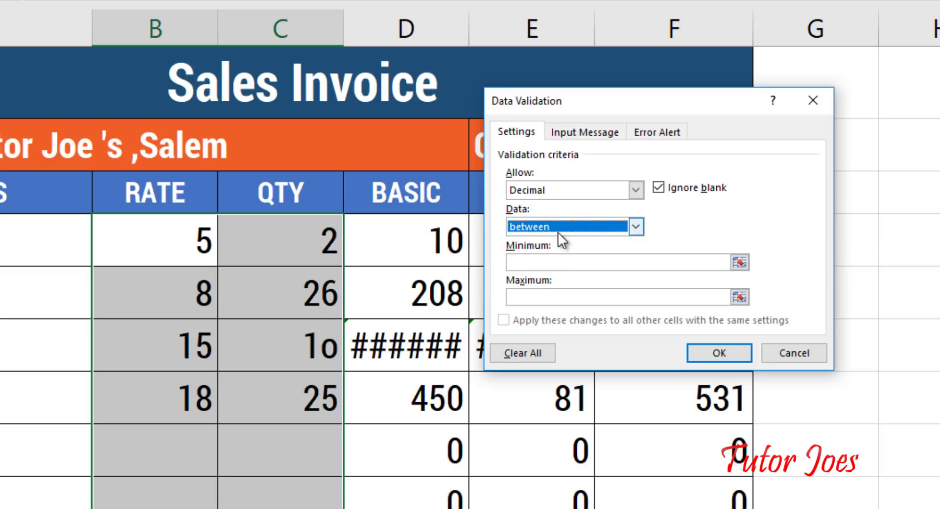
click(552, 187)
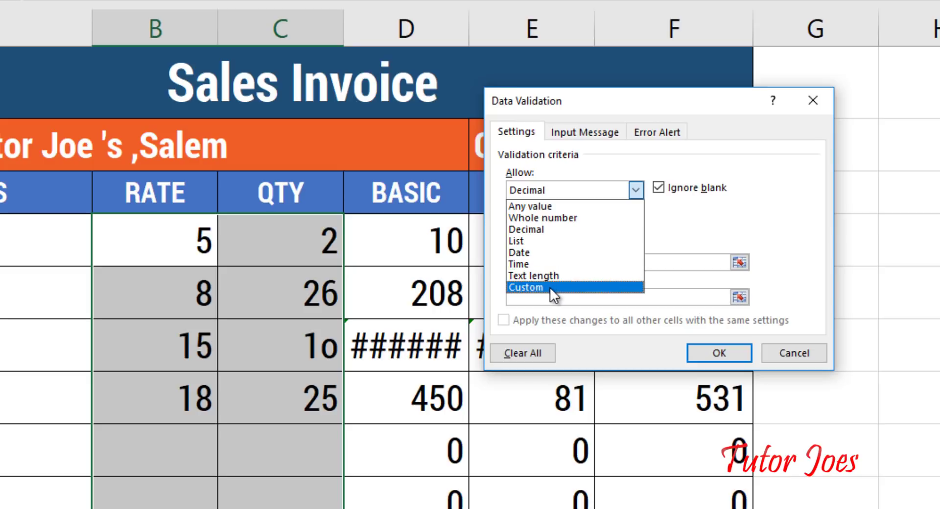
Set the validation to Custom with the formula =isnumber(B4)
click(547, 288)
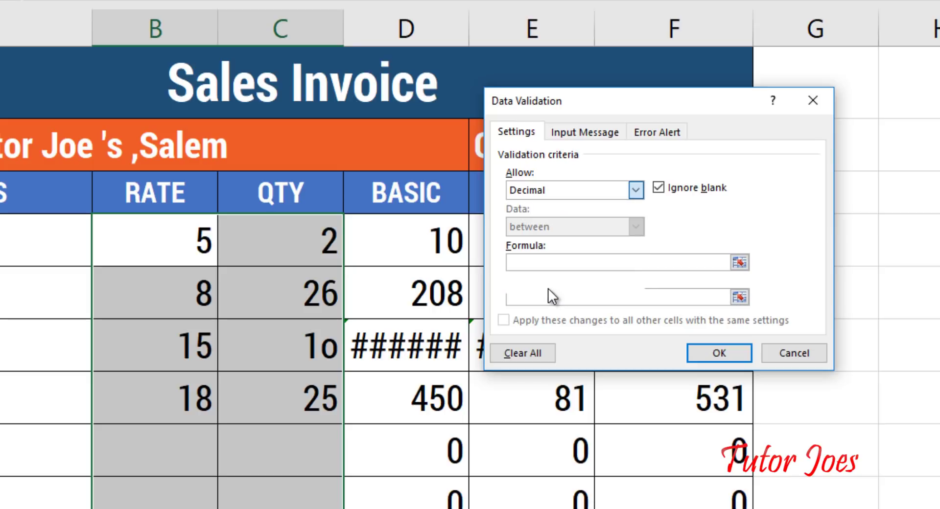
click(535, 265)
text(=)
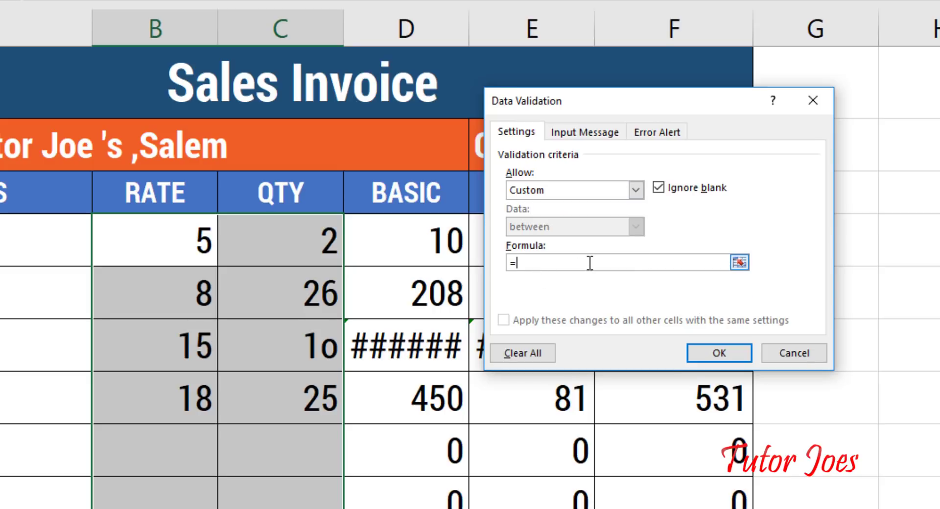
text(isnu)
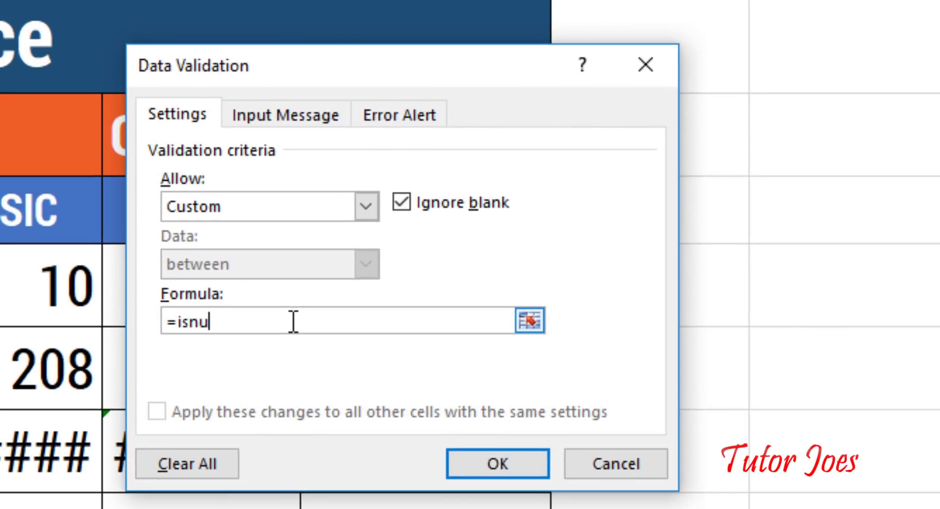
text(mber)
text(()
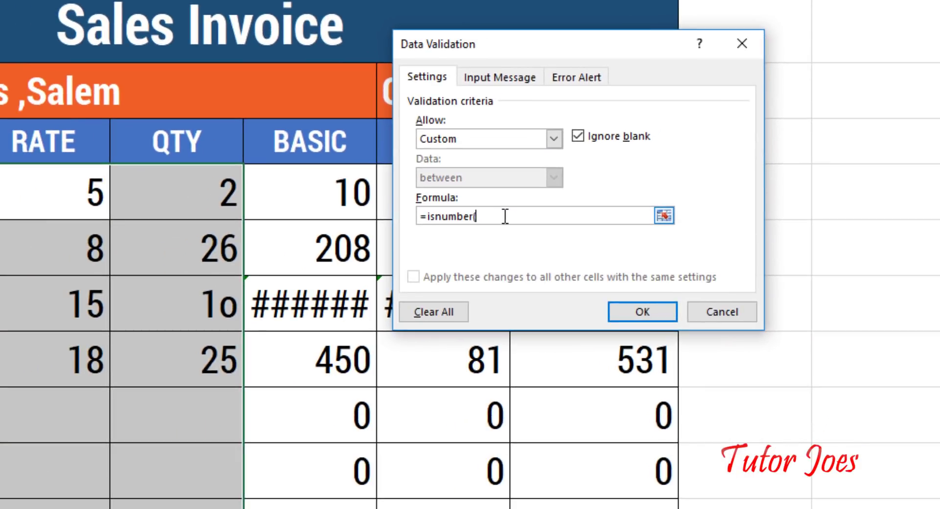
click(35, 185)
text())
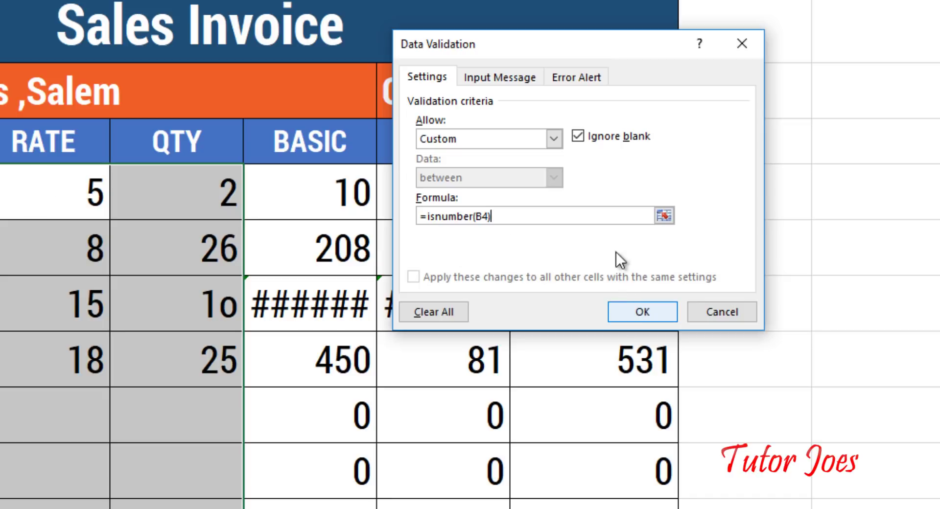
Add a Stop alert titled Error saying 'Please Enter No Only' and apply the rule
click(574, 67)
click(599, 165)
text(Erro)
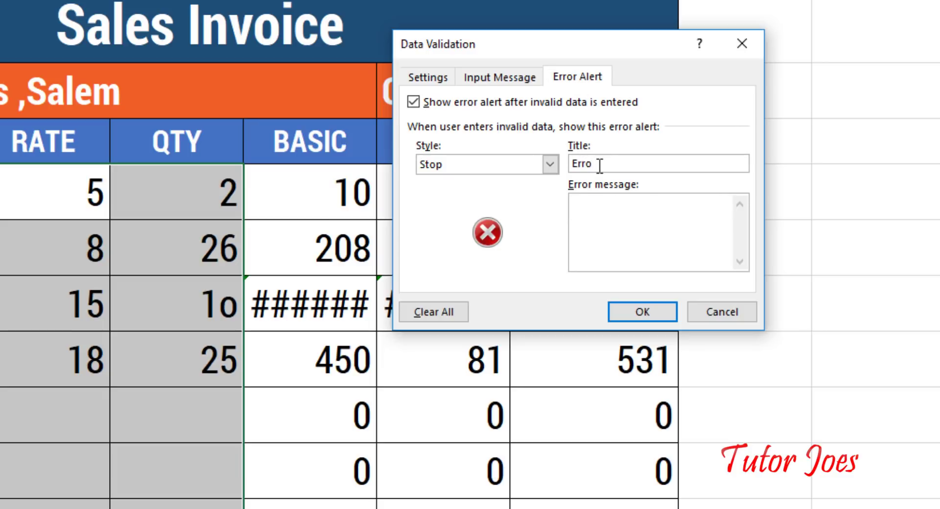
text(r)
click(604, 221)
text(Please Enter No)
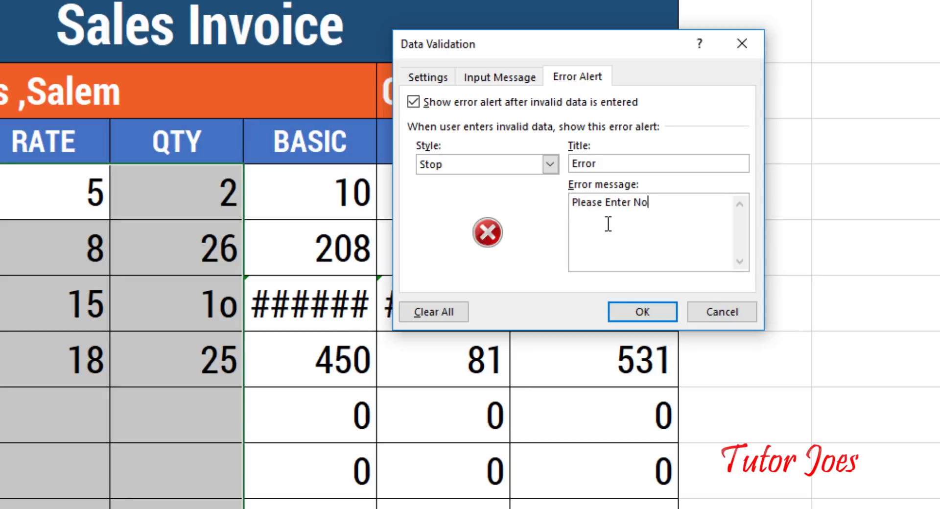
text(Only)
click(645, 314)
click(306, 446)
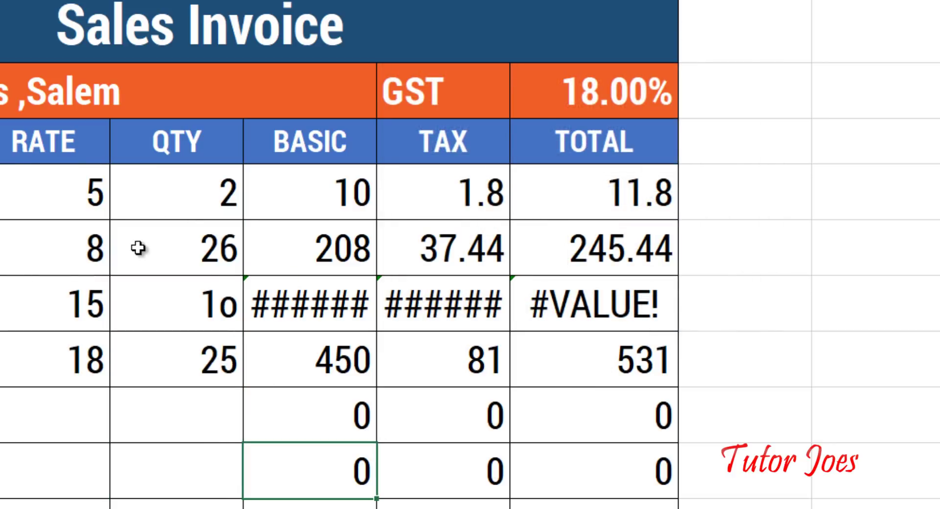
Circle invalid data in the RATE and QTY cells and correct Pen's quantity from 1o to 10
drag(78, 185, 167, 507)
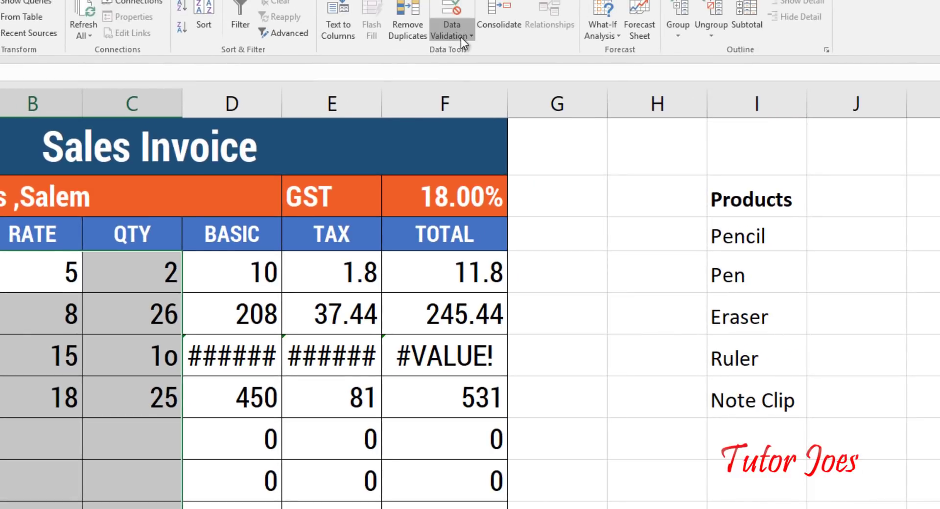
click(460, 37)
click(485, 67)
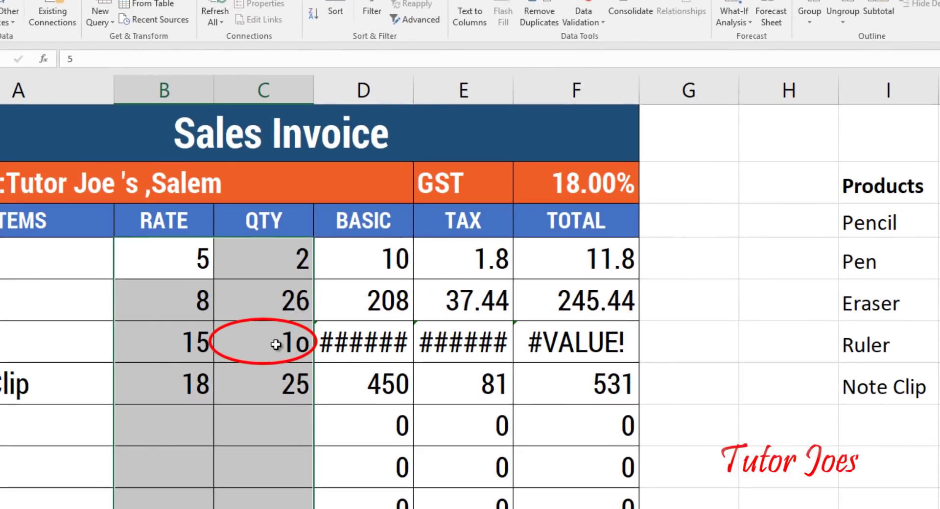
click(213, 353)
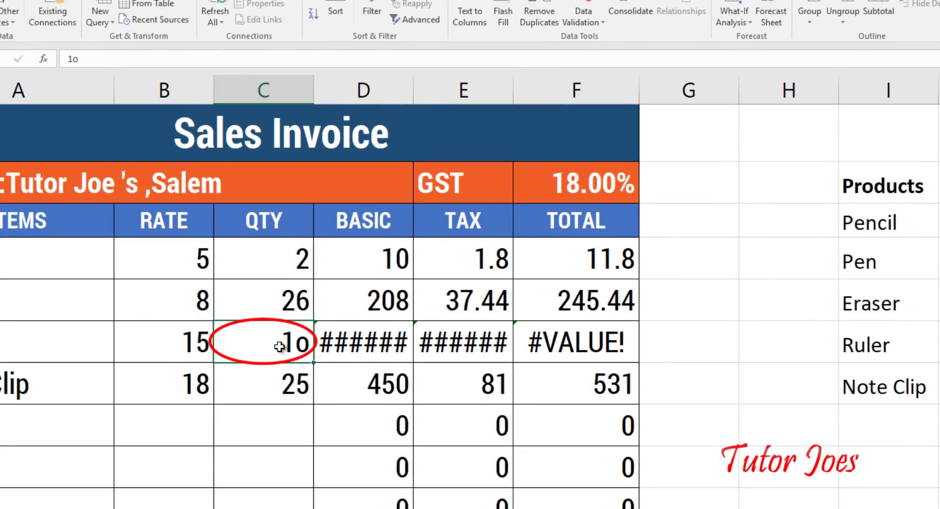
text(10)
key(Return)
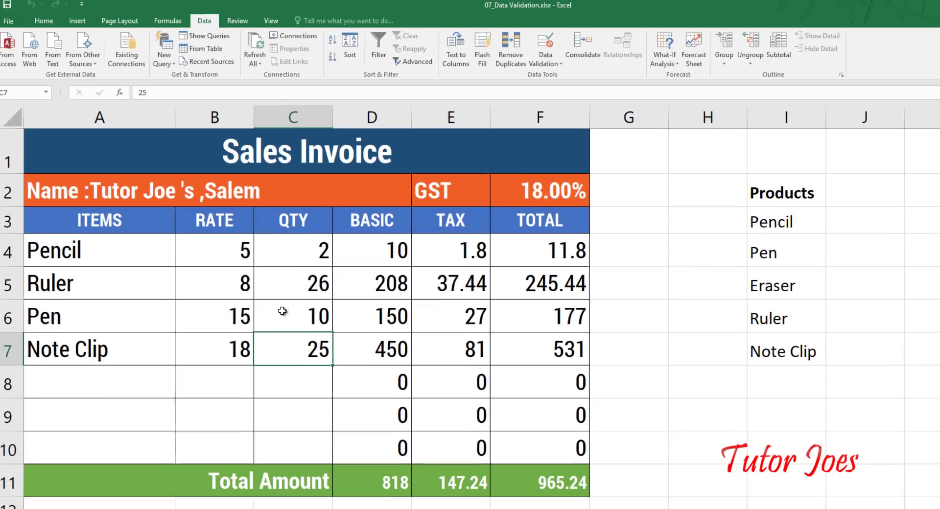
Test C5 with non-numeric text and cancel the error, keeping 26
click(289, 290)
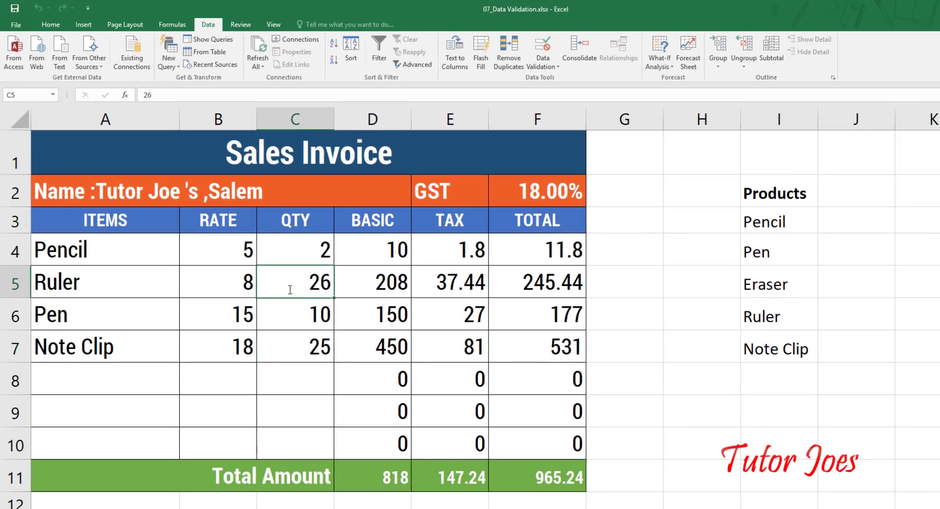
text(uu)
key(Return)
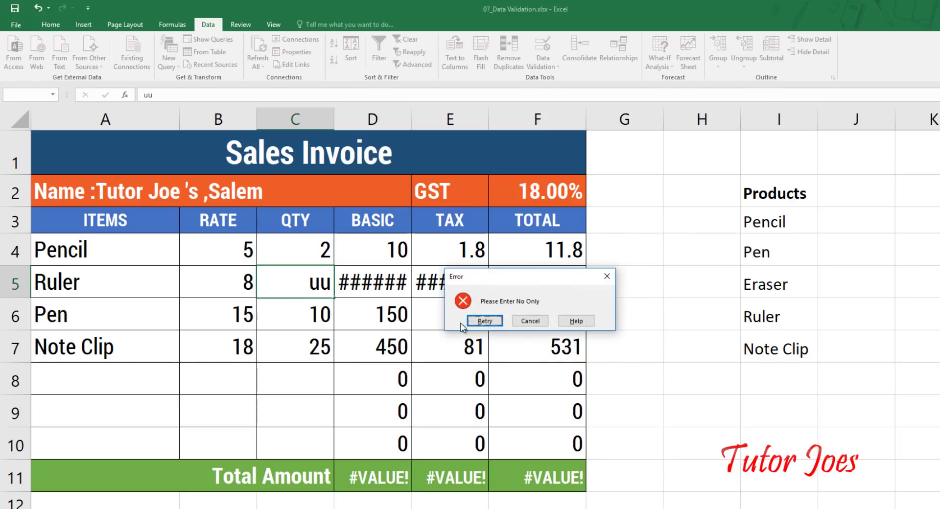
click(606, 277)
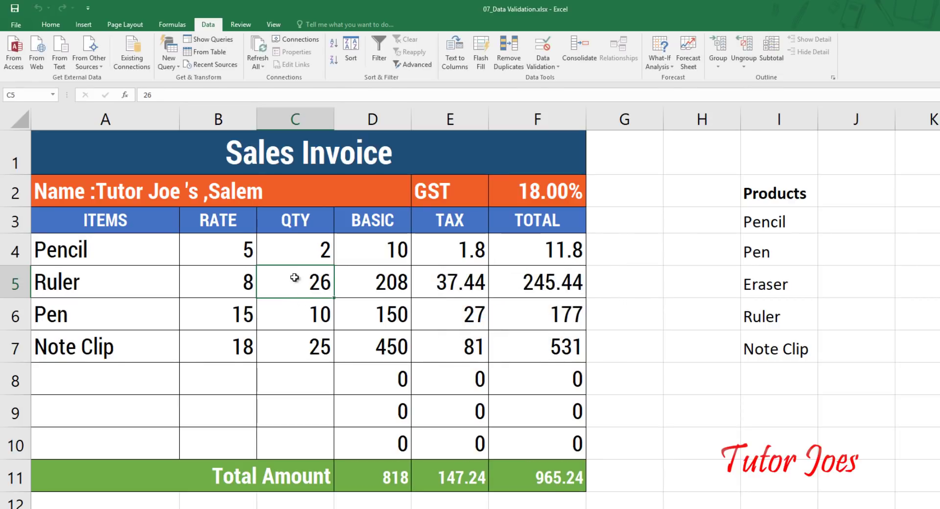